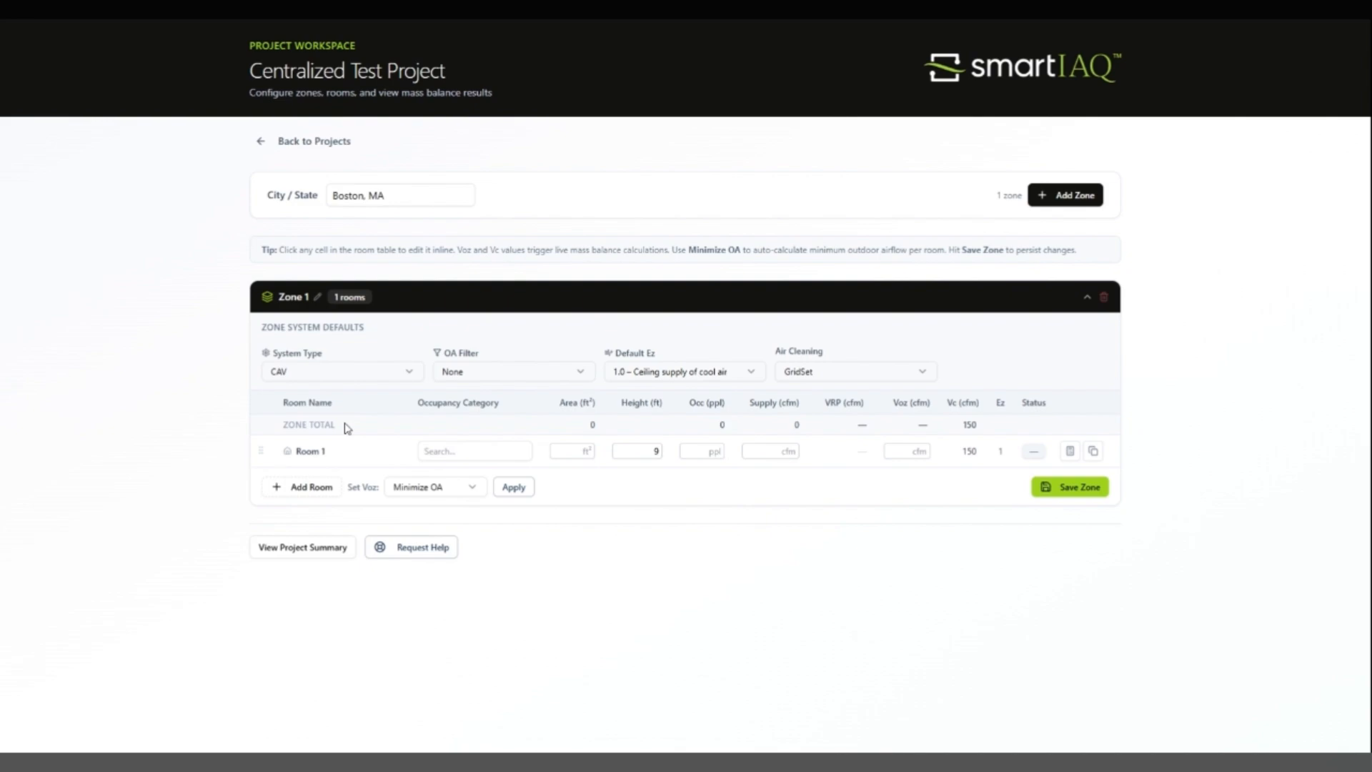
# Step: Rename Zone 1 as "office floor 2"
pyautogui.click(318, 298)
pyautogui.moveTo(313, 299); pyautogui.dragTo(279, 300)
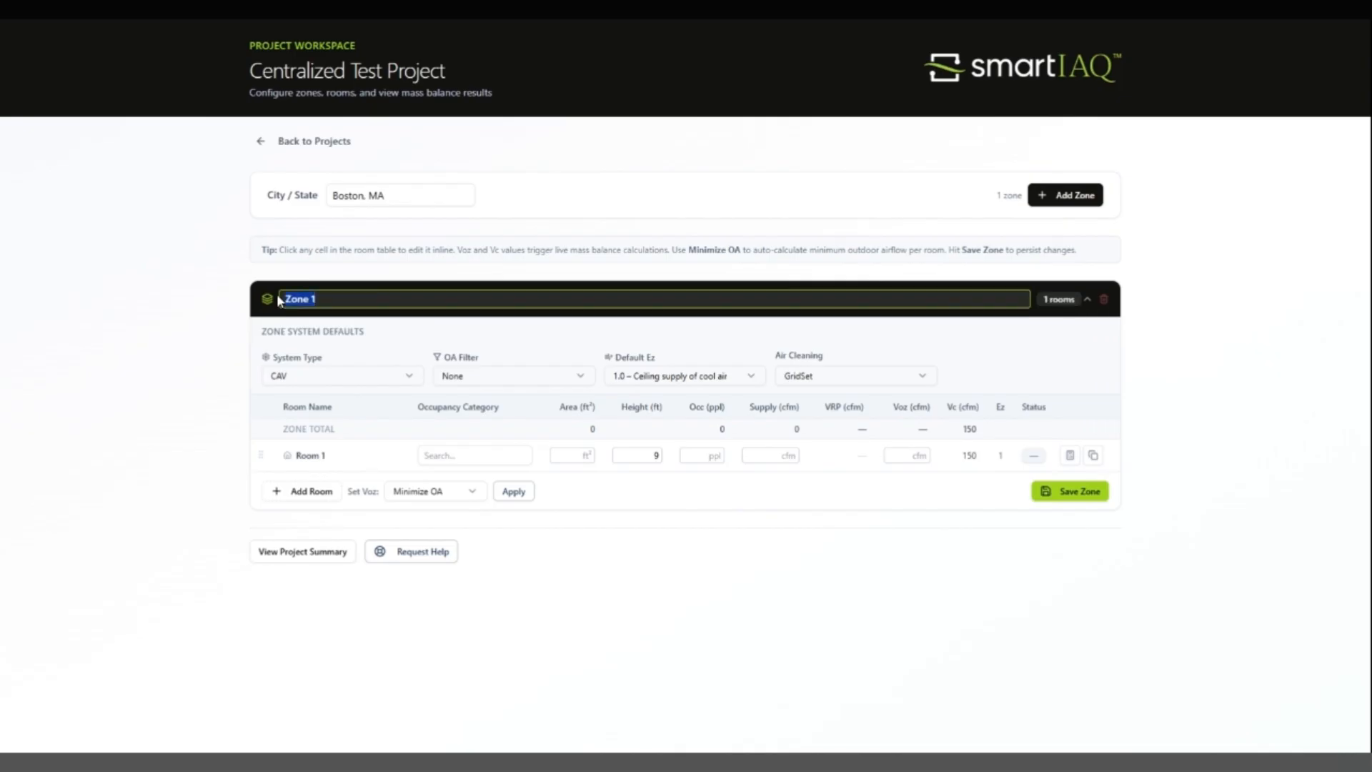
pyautogui.write('office floor 2')
pyautogui.press('Return')
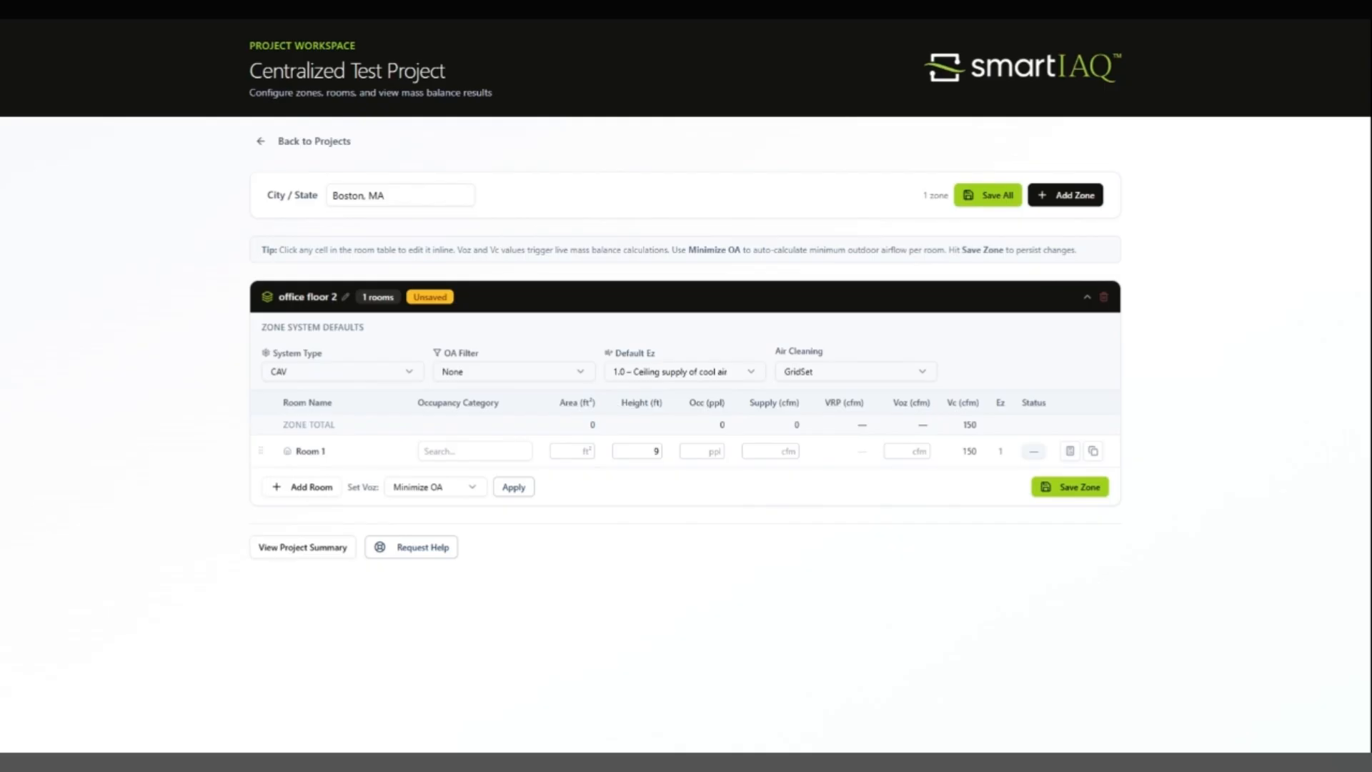
# Step: Set the zone's system type to VAV and its outdoor air filter to MERV 13 (85%)
pyautogui.click(408, 375)
pyautogui.click(348, 427)
pyautogui.click(538, 375)
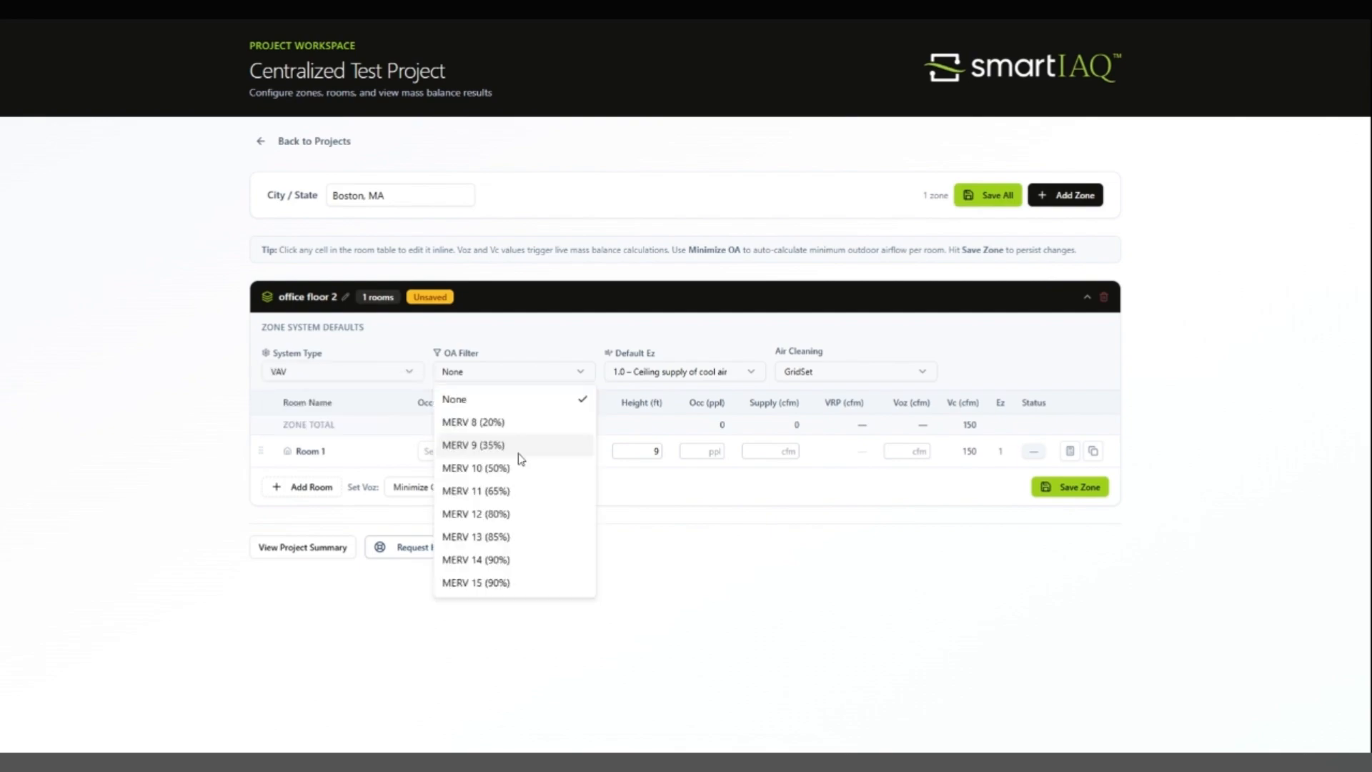
pyautogui.click(511, 537)
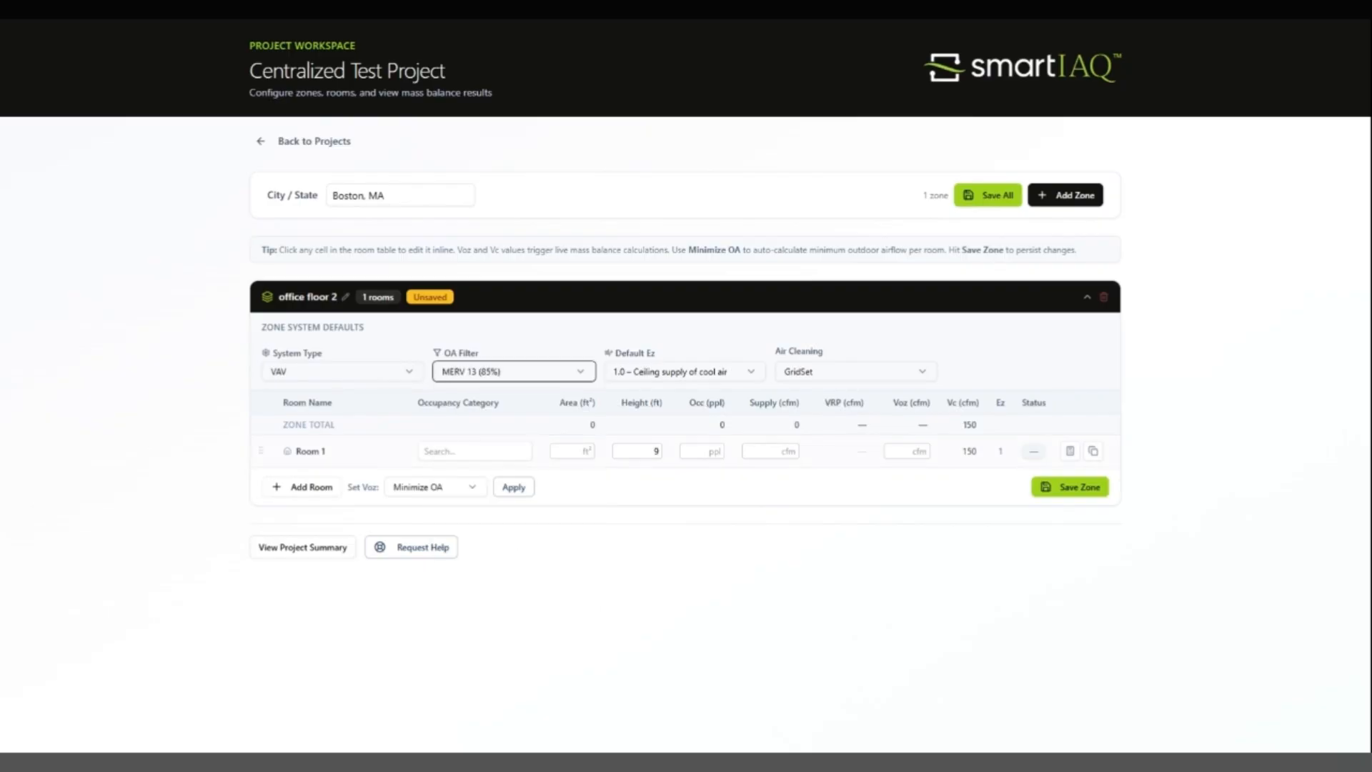
# Step: Set the zone's default Ez to 0.8 – Ceiling supply of warm air (≥15°F above space) and its air cleaning to Centralized
pyautogui.click(634, 373)
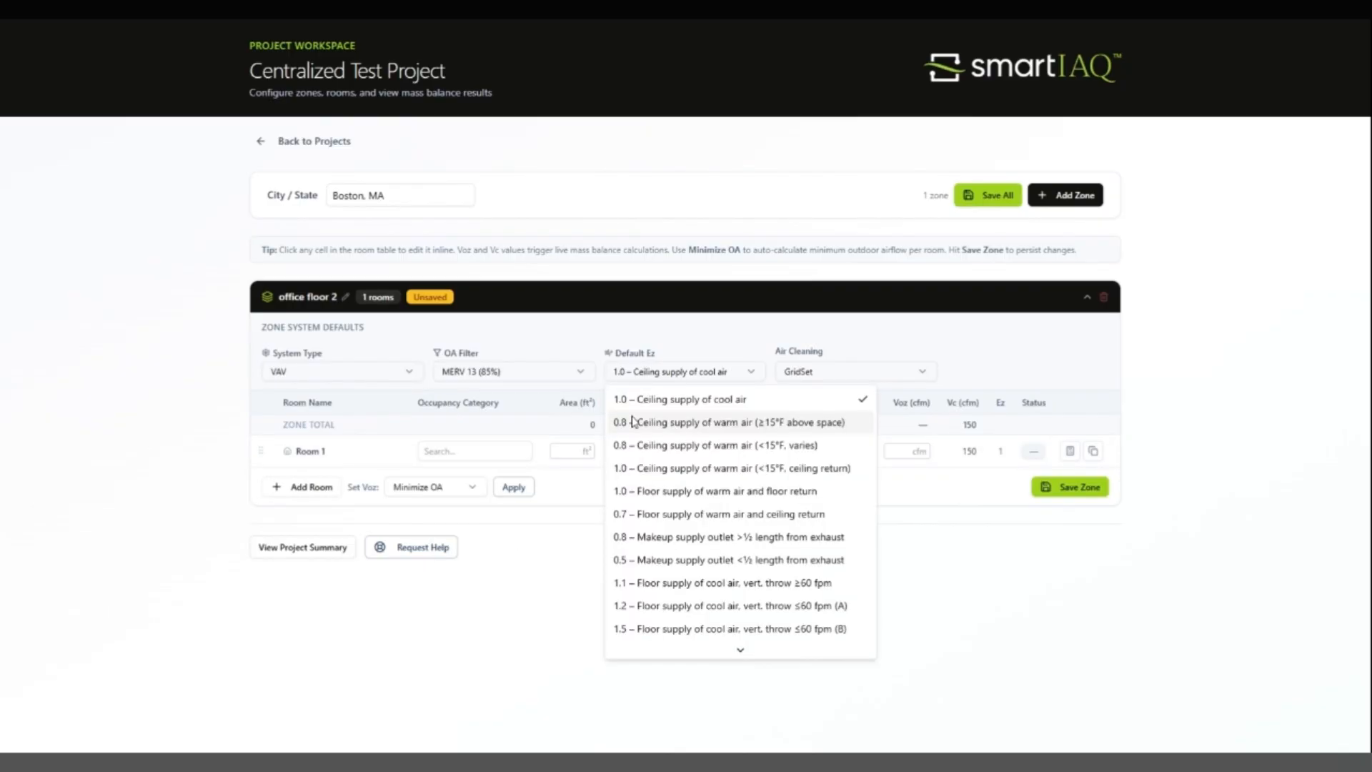
pyautogui.click(631, 425)
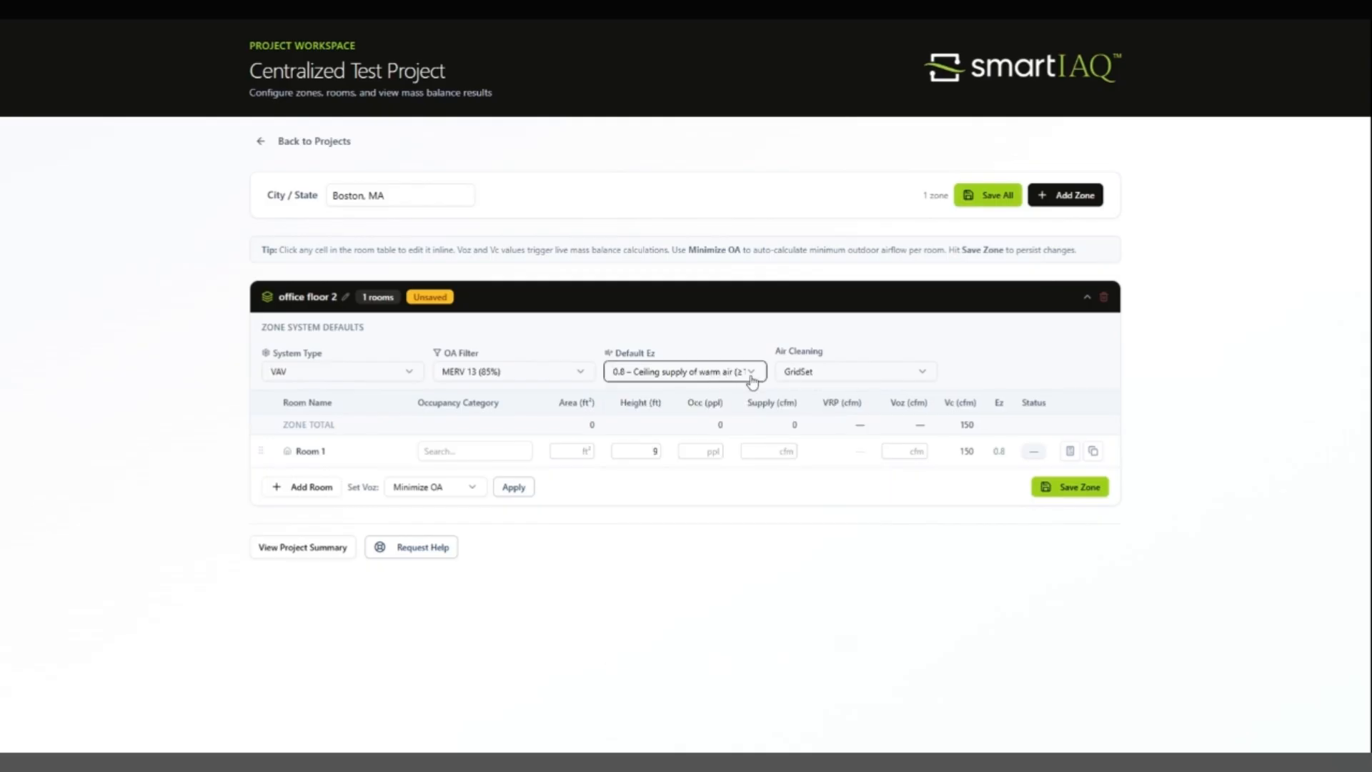
pyautogui.click(800, 374)
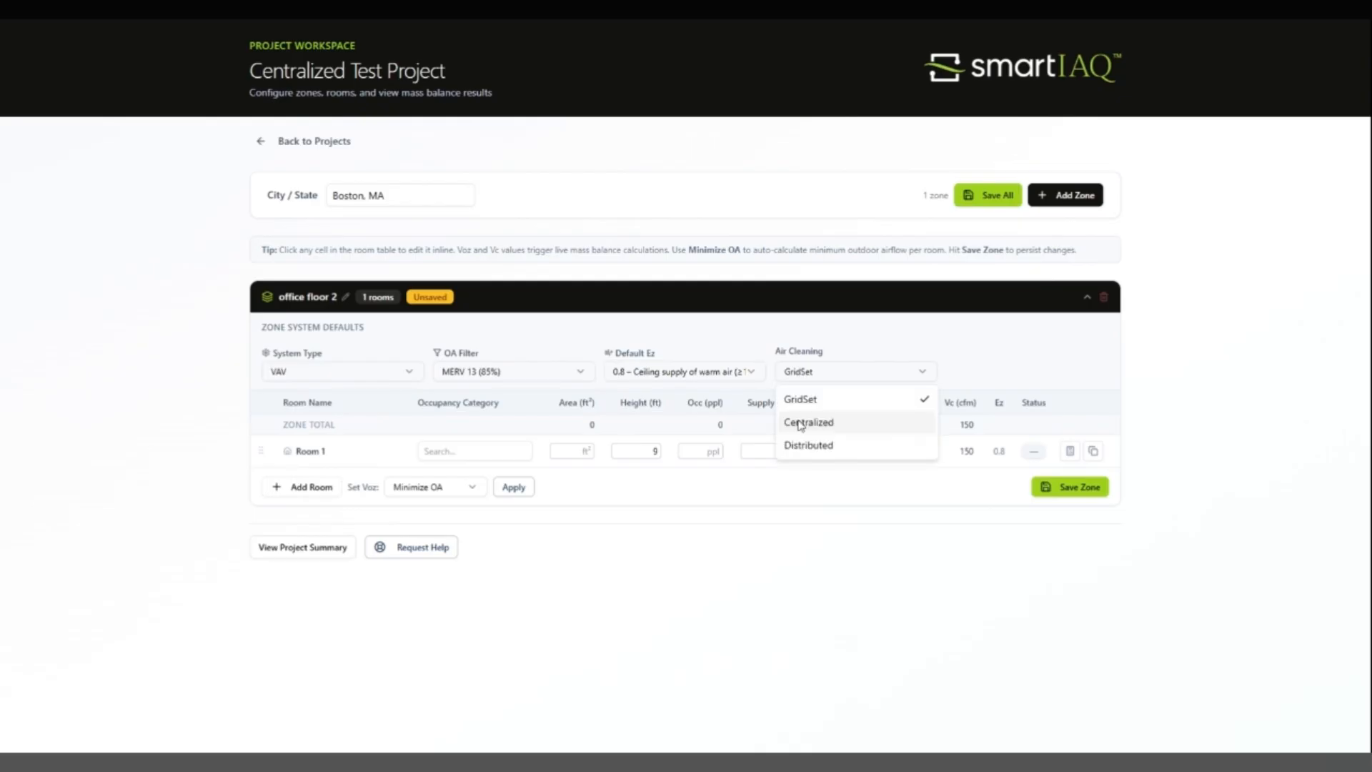
pyautogui.click(800, 423)
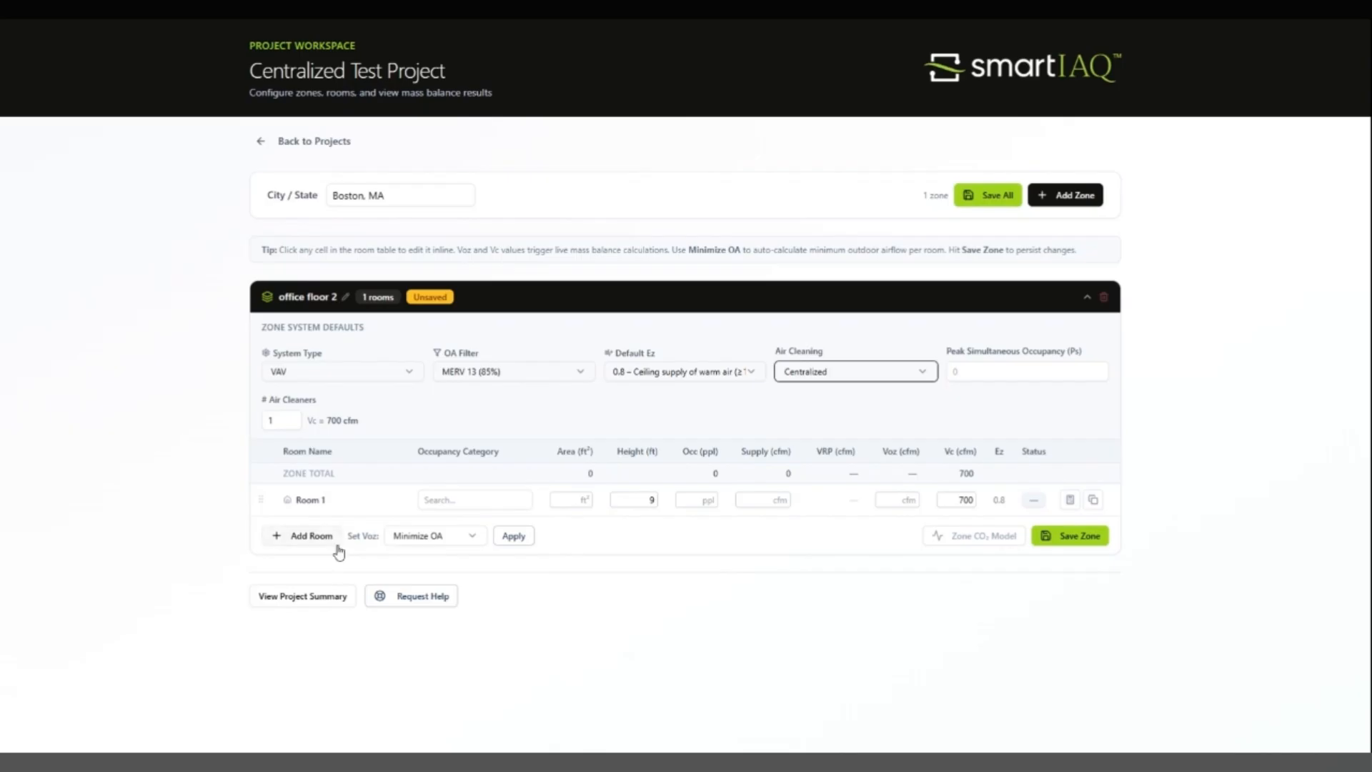
# Step: Rename Room 1 in the office floor 2 zone as "Open Plan"
pyautogui.click(309, 501)
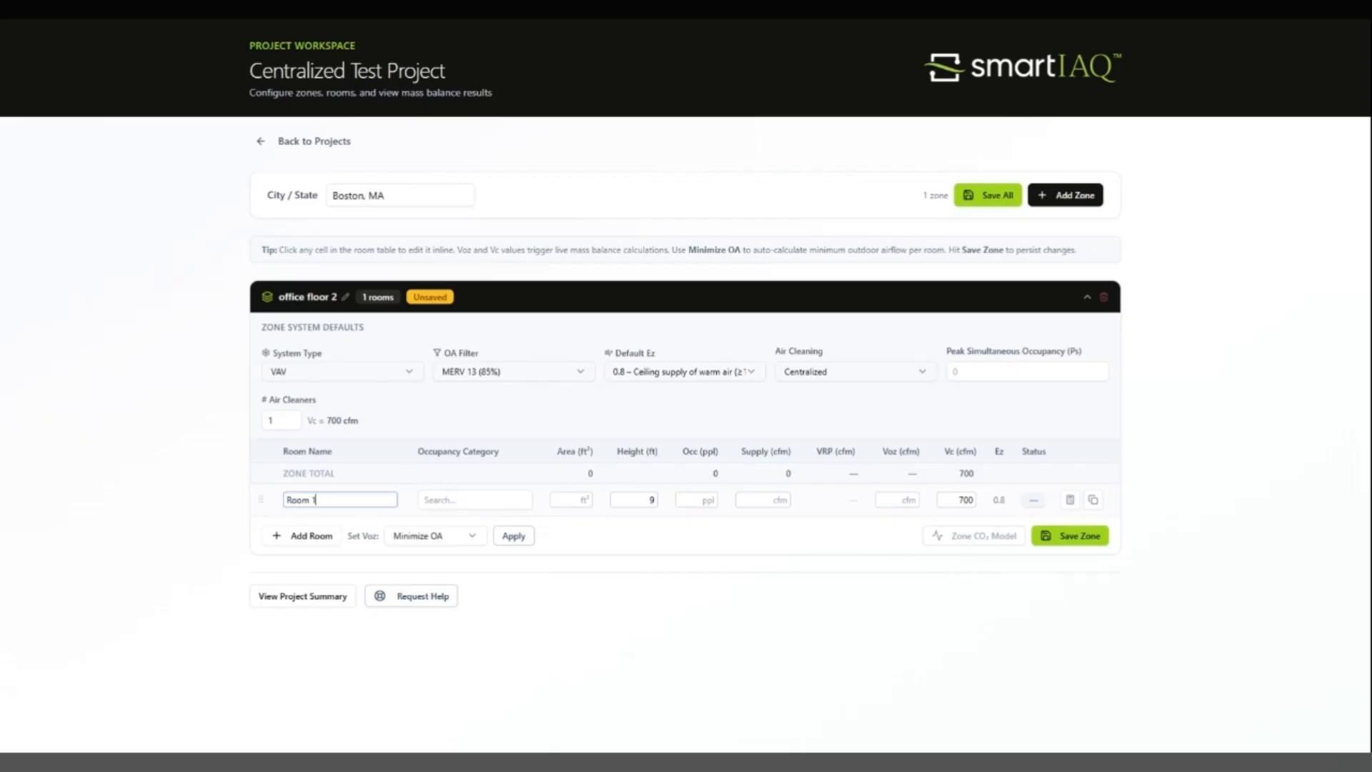
pyautogui.press('BackSpace')
pyautogui.press('BackSpace')
pyautogui.press('BackSpace')
pyautogui.press('BackSpace')
pyautogui.press('BackSpace')
pyautogui.press('BackSpace')
pyautogui.write('Open S')
pyautogui.press('BackSpace')
pyautogui.write('Plan')
pyautogui.press('Tab')
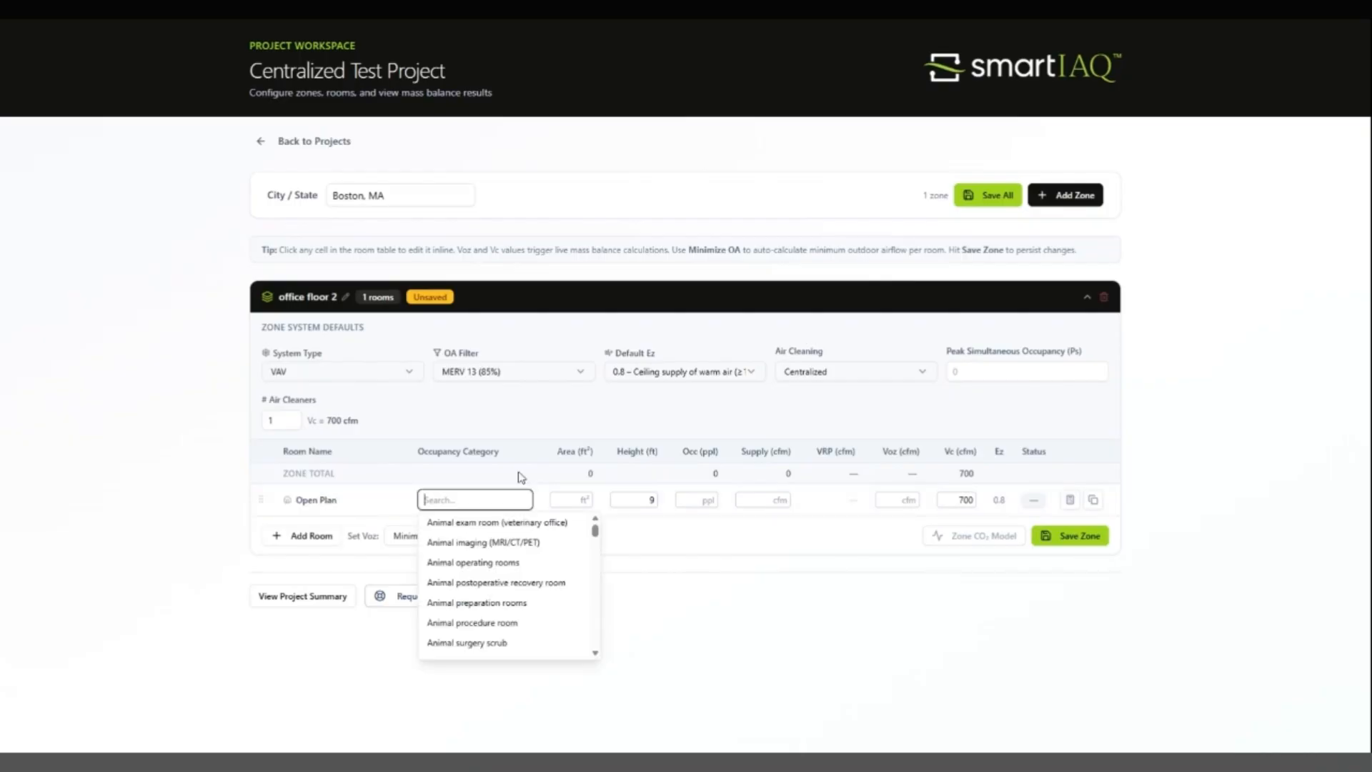
# Step: Assign the Office space occupancy category to the Open Plan room and set its area to 9000 ft²
pyautogui.write('o')
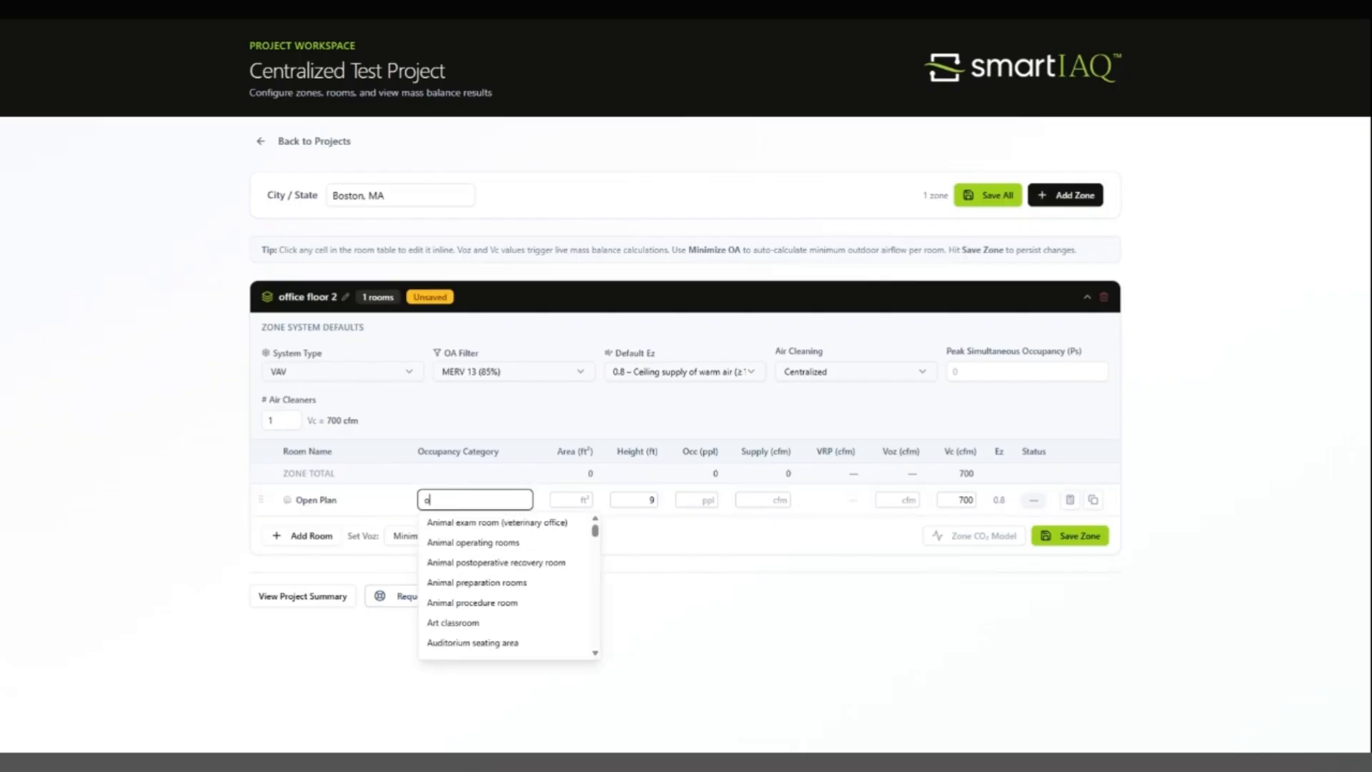
pyautogui.write('ff')
pyautogui.click(451, 583)
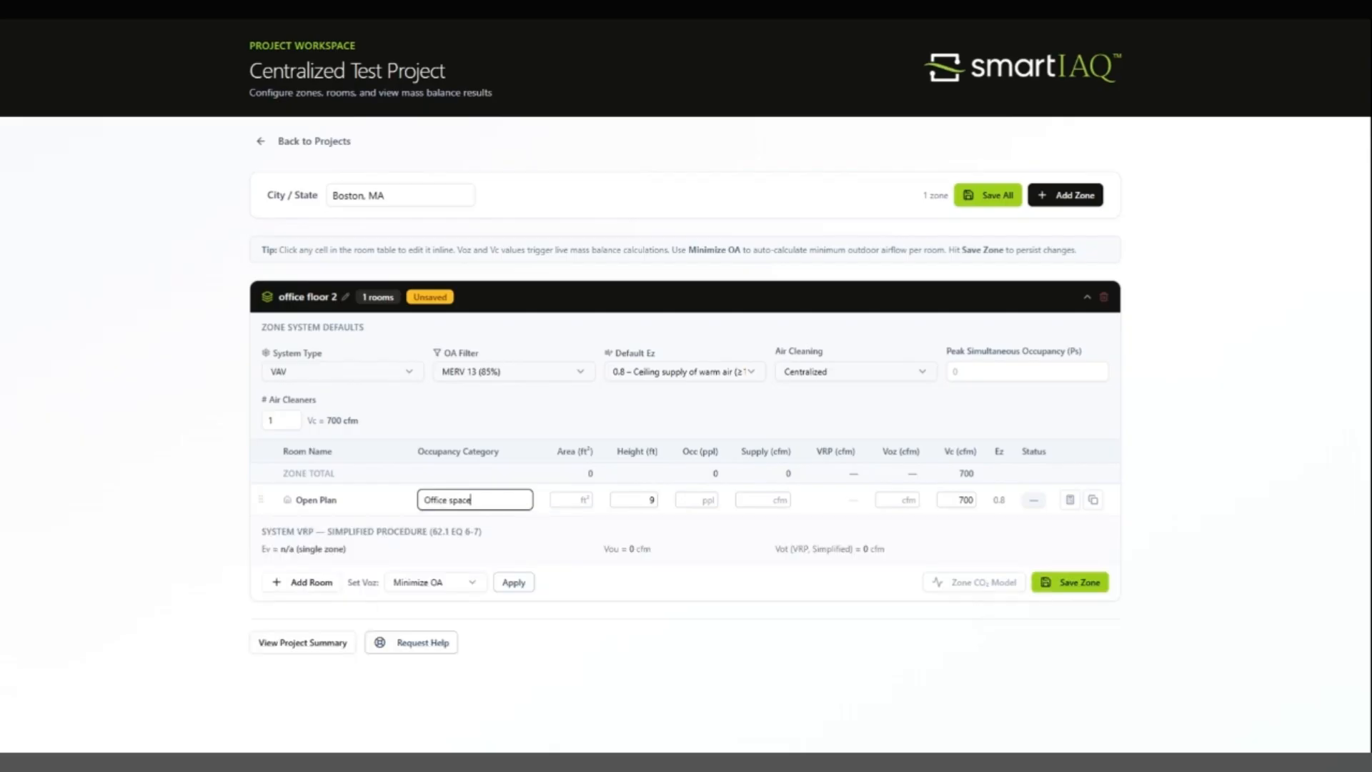
pyautogui.click(577, 498)
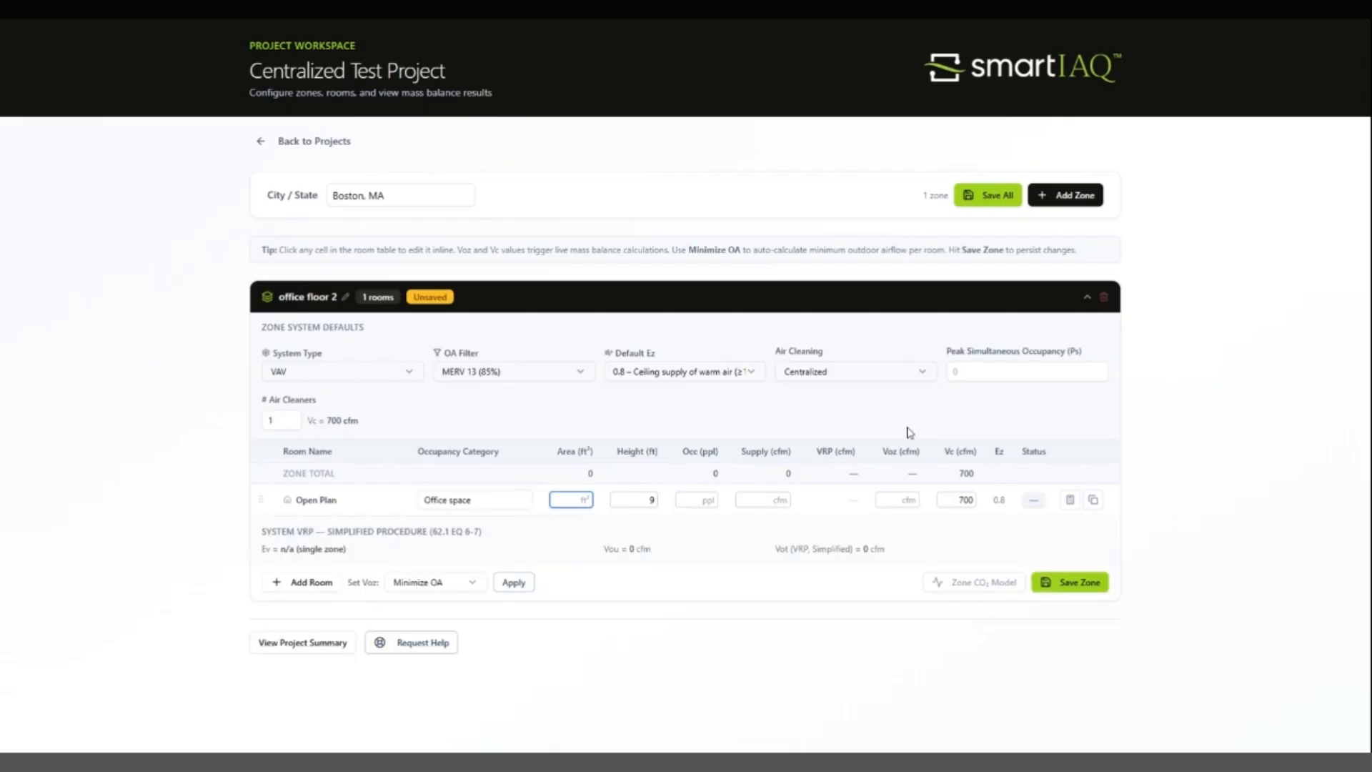
pyautogui.write('9000')
pyautogui.press('Tab')
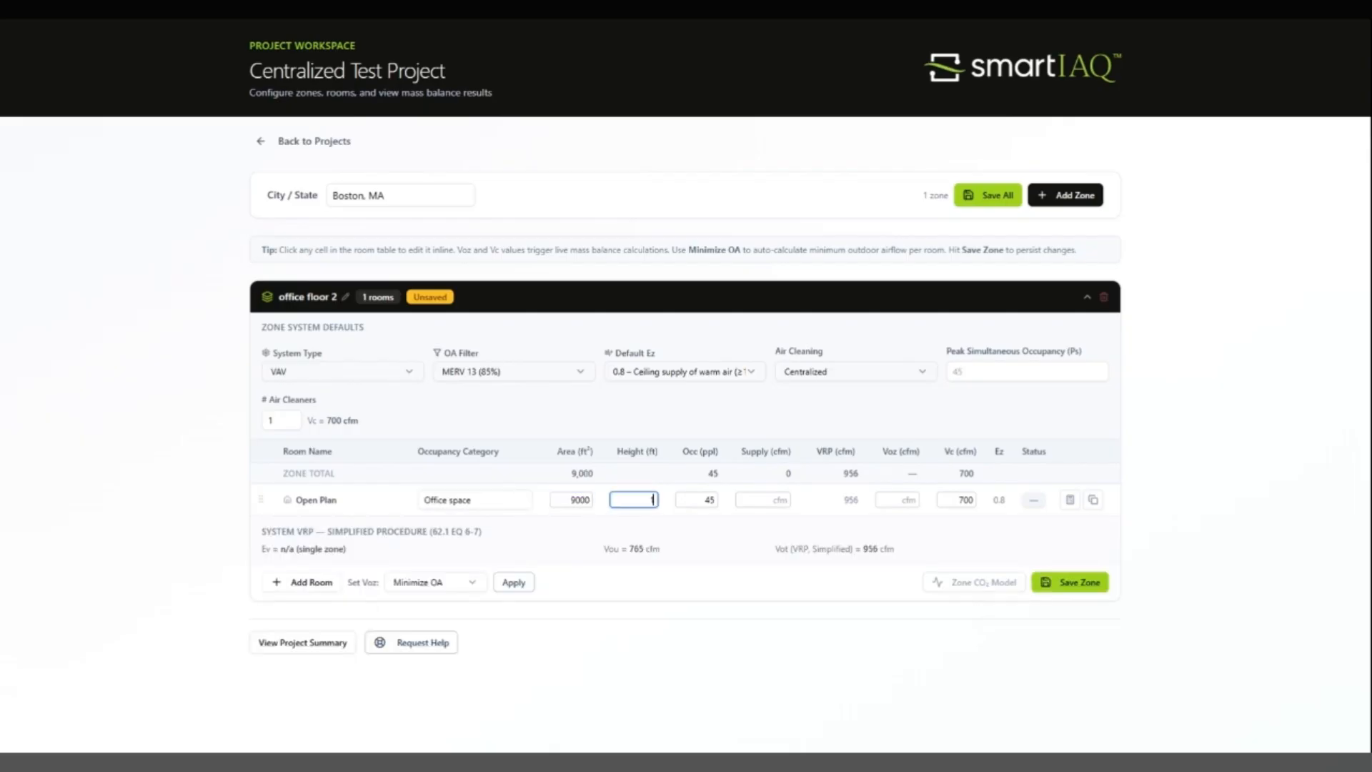
# Step: Set the Open Plan room's height to 10 ft, occupancy to 60 people and supply airflow to 8000 cfm
pyautogui.write('10')
pyautogui.press('Tab')
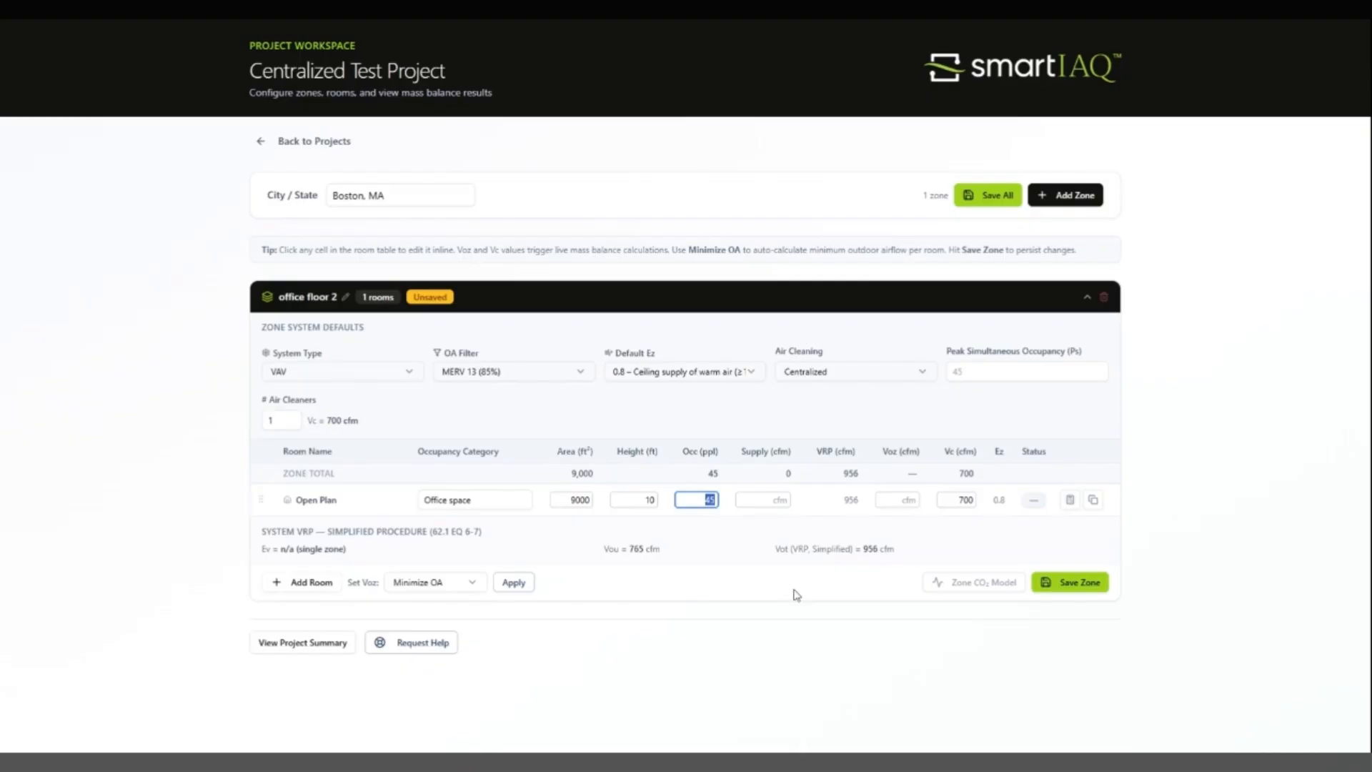
pyautogui.write('60')
pyautogui.press('Tab')
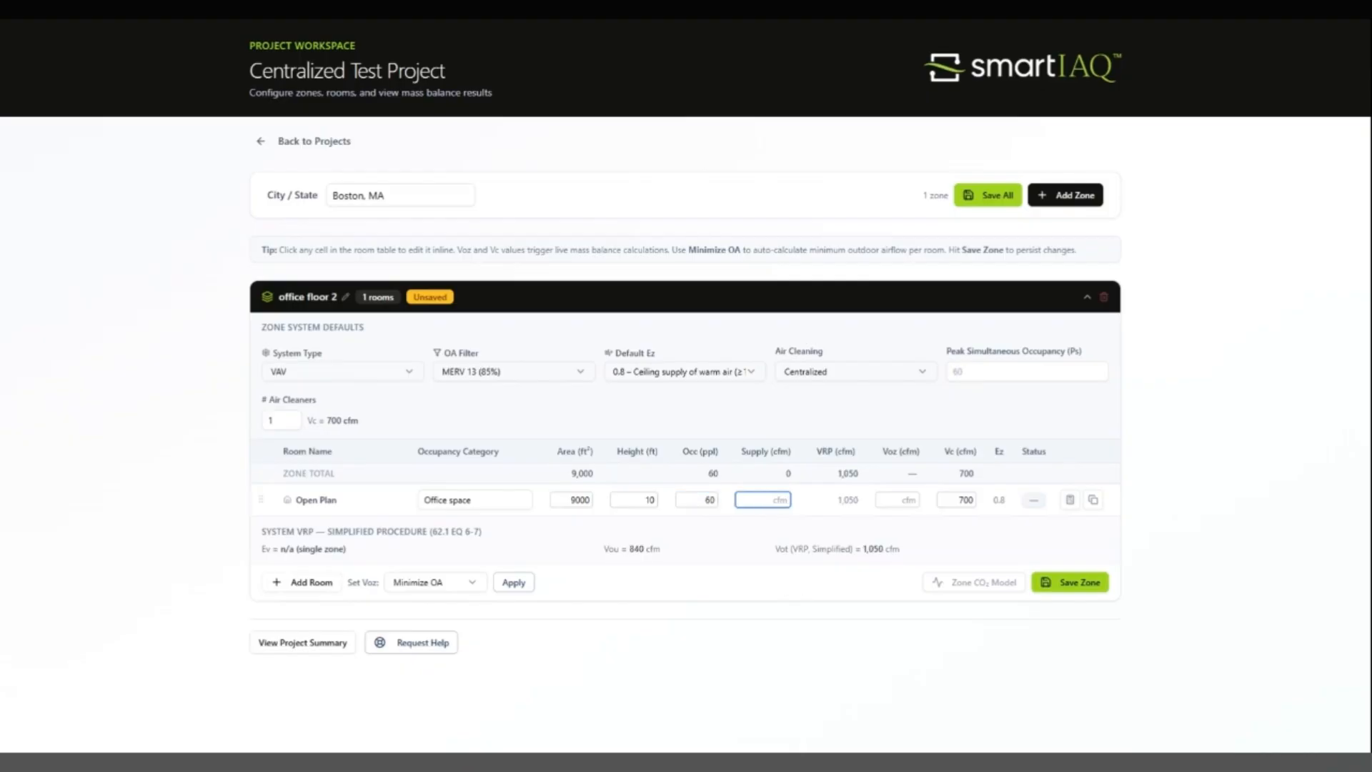
pyautogui.write('8000')
pyautogui.press('Tab')
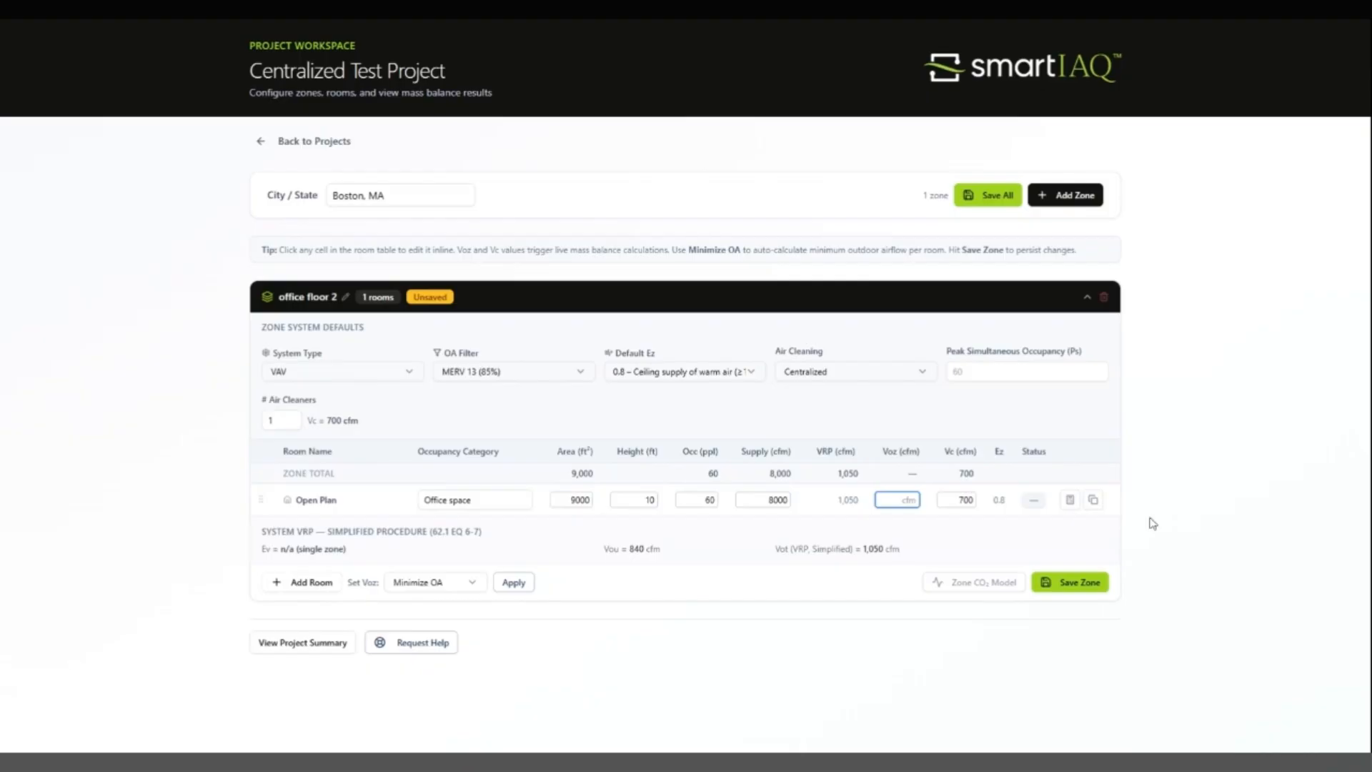
# Step: Add a second room to the zone and name it "Break Room"
pyautogui.click(304, 583)
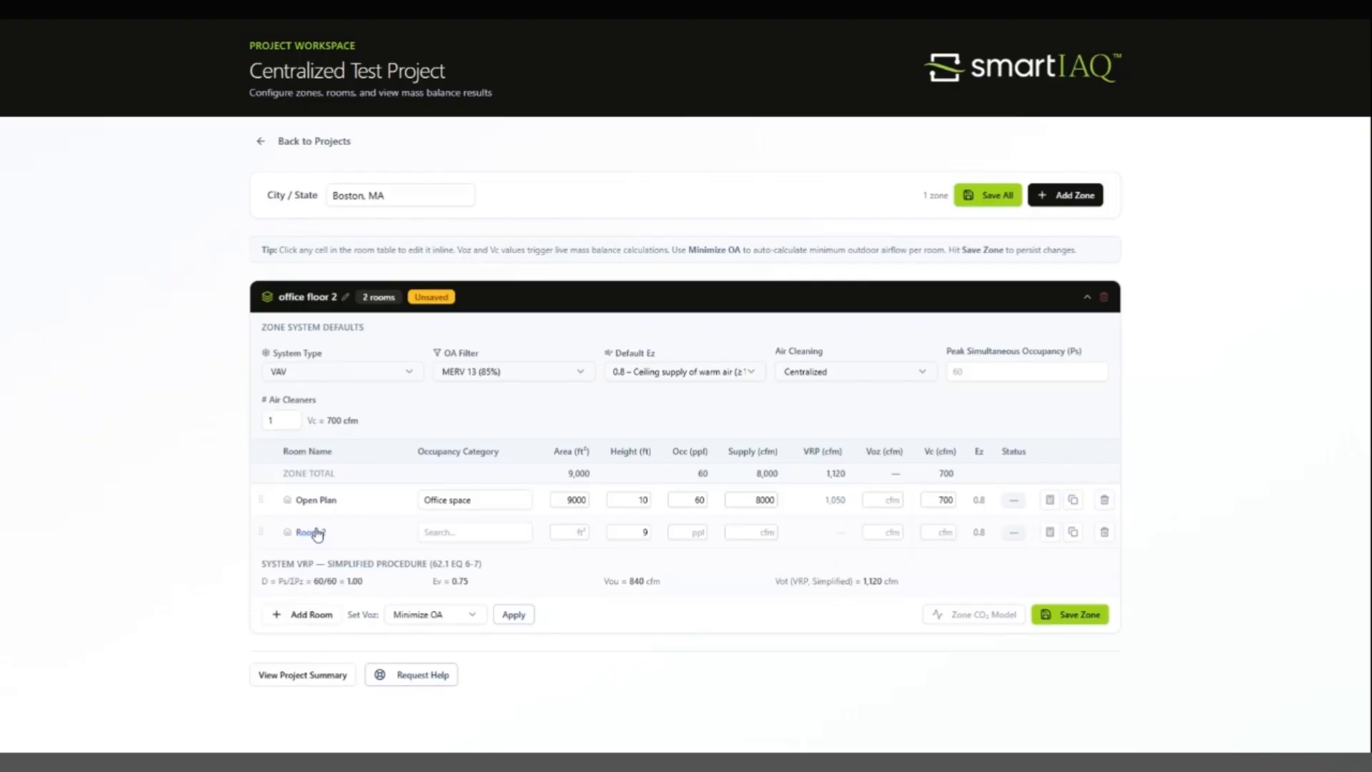
pyautogui.click(317, 533)
pyautogui.press('BackSpace')
pyautogui.press('BackSpace')
pyautogui.press('BackSpace')
pyautogui.press('BackSpace')
pyautogui.press('BackSpace')
pyautogui.press('BackSpace')
pyautogui.write('Break Room')
pyautogui.press('Tab')
# Step: Assign the Breakrooms (office) occupancy category to the Break Room
pyautogui.write('blr')
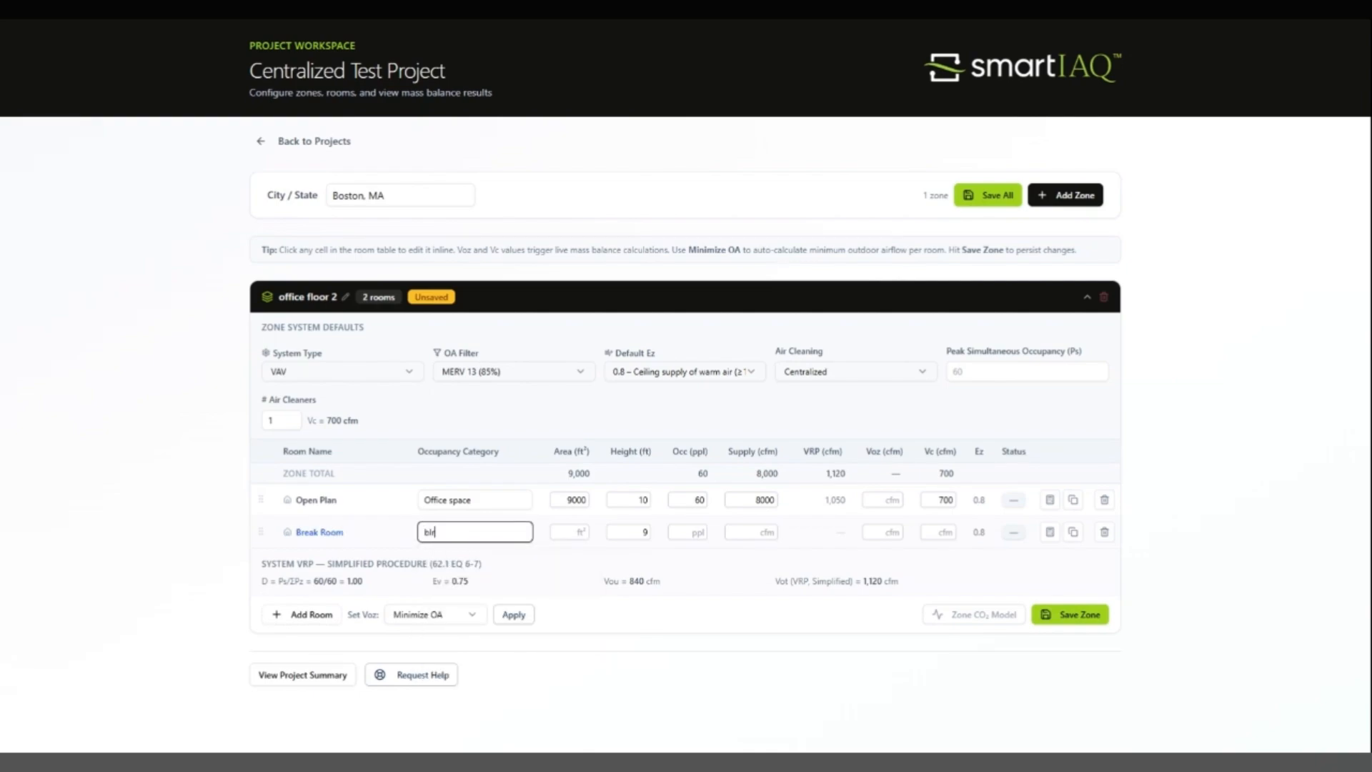
pyautogui.press('BackSpace')
pyautogui.press('BackSpace')
pyautogui.write('r')
pyautogui.press('Down')
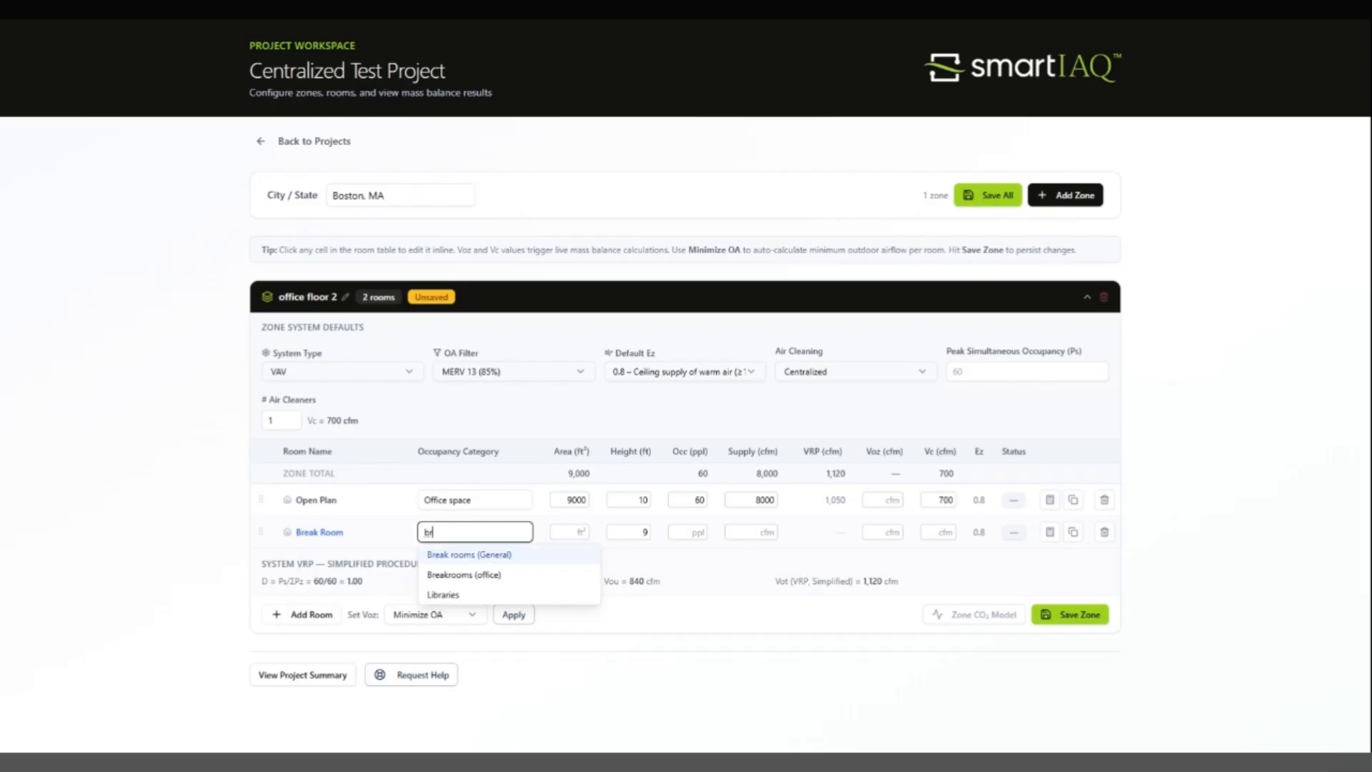
pyautogui.press('Down')
pyautogui.press('Return')
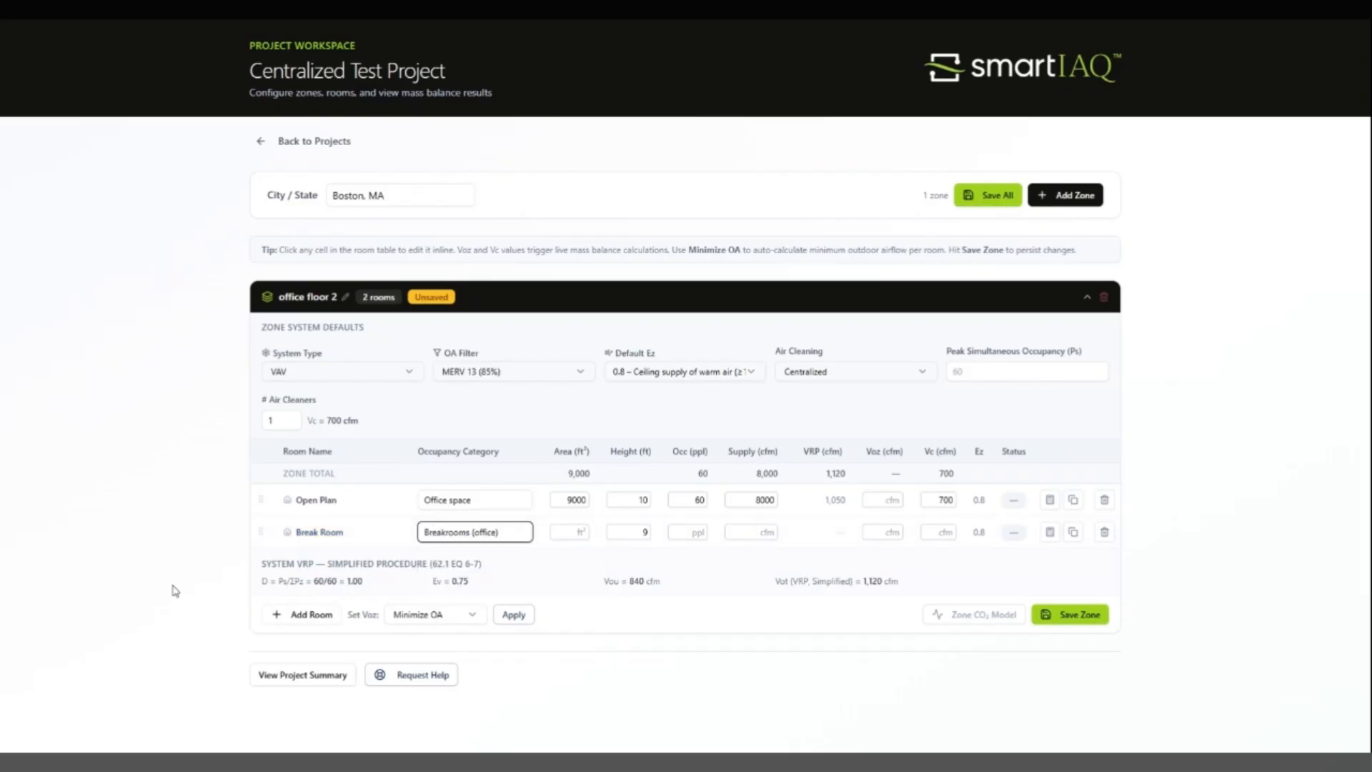
# Step: Set the Break Room's area to 600 ft², height to 10 ft and supply airflow to 600 cfm, keeping the default occupancy
pyautogui.press('Tab')
pyautogui.write('6')
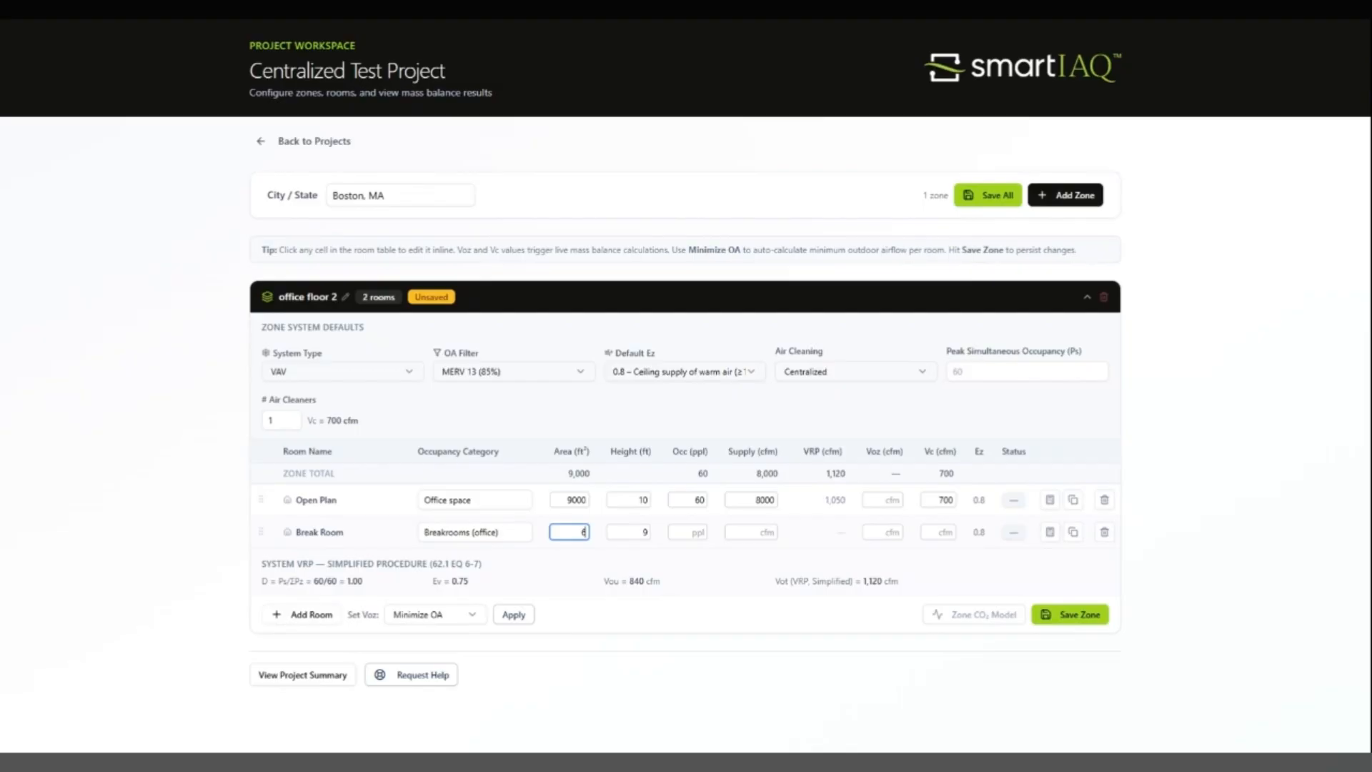
pyautogui.write('00')
pyautogui.press('Tab')
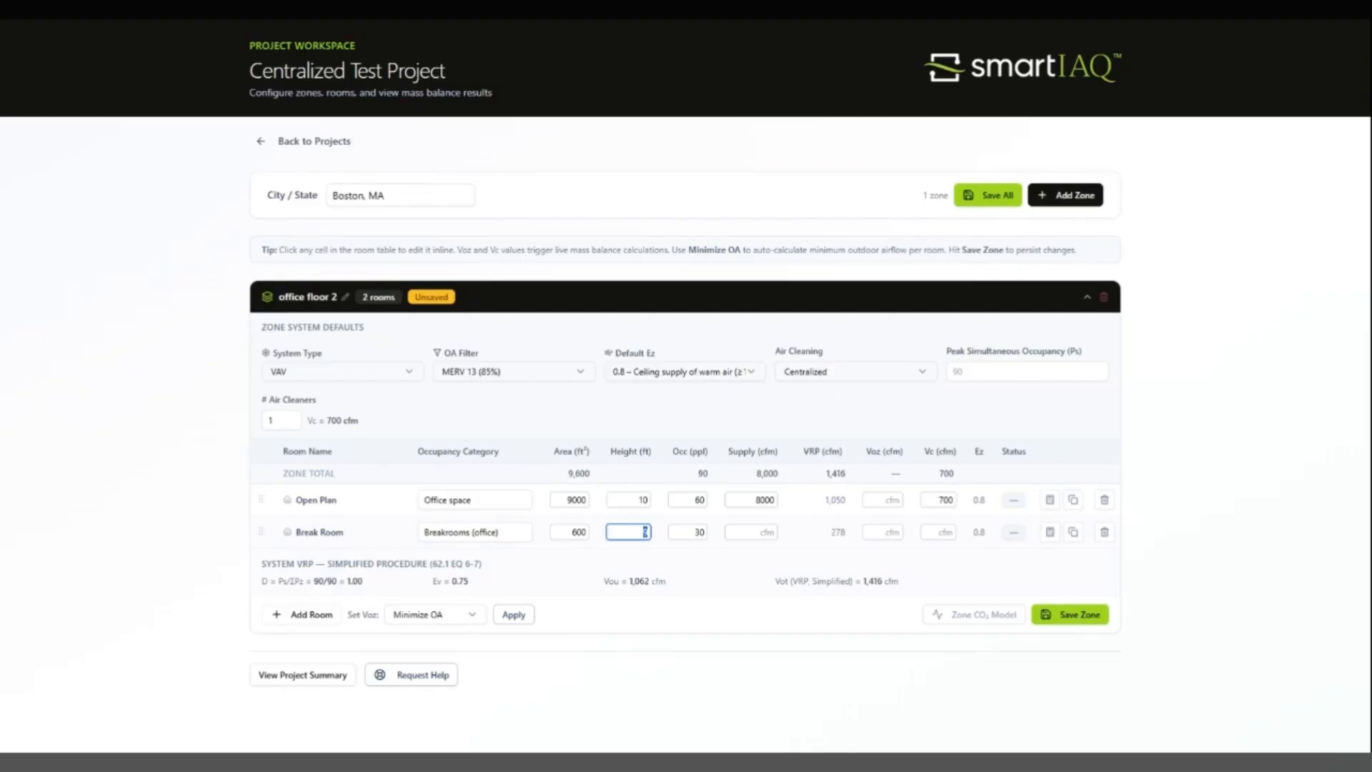
pyautogui.write('10')
pyautogui.press('Tab')
pyautogui.press('Tab')
pyautogui.write('600')
pyautogui.press('Tab')
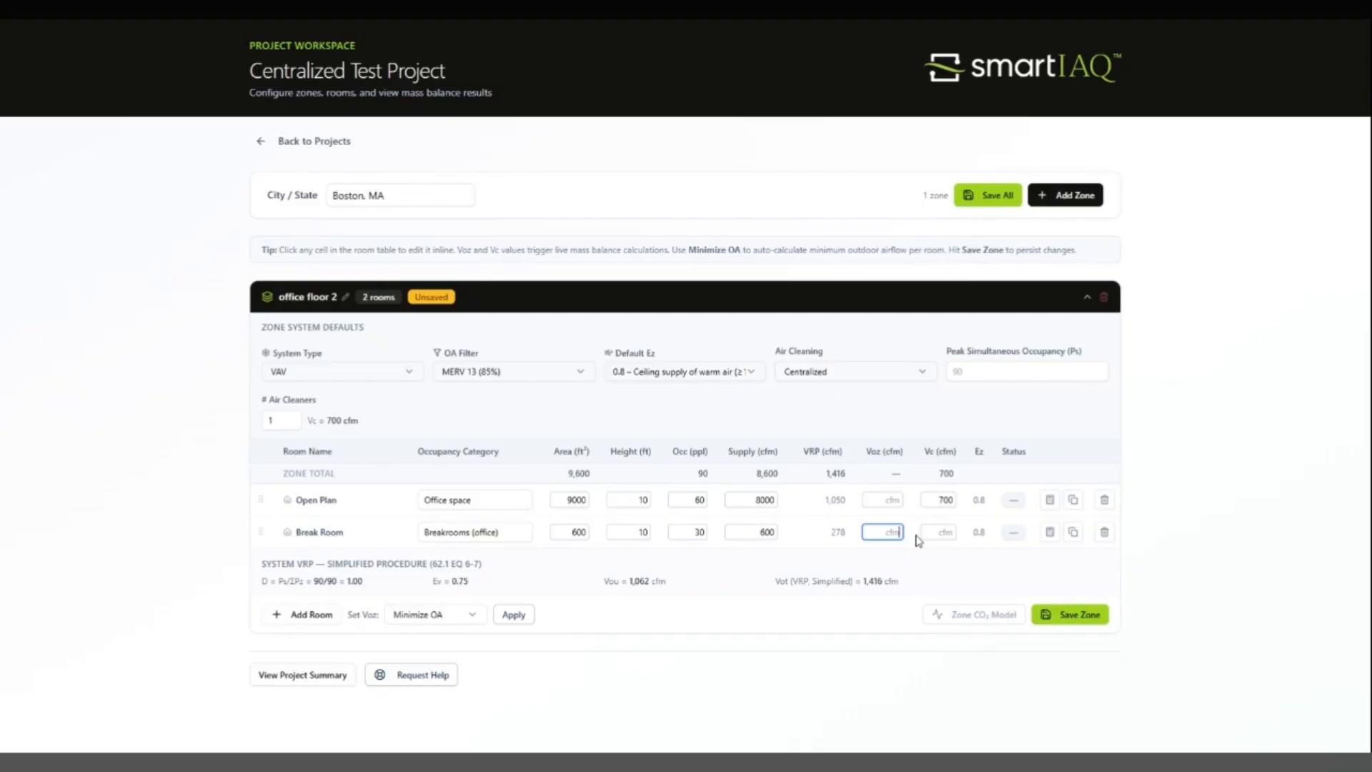
pyautogui.press('Tab')
# Step: Add a third room to the zone and name it "Boardroom"
pyautogui.click(325, 619)
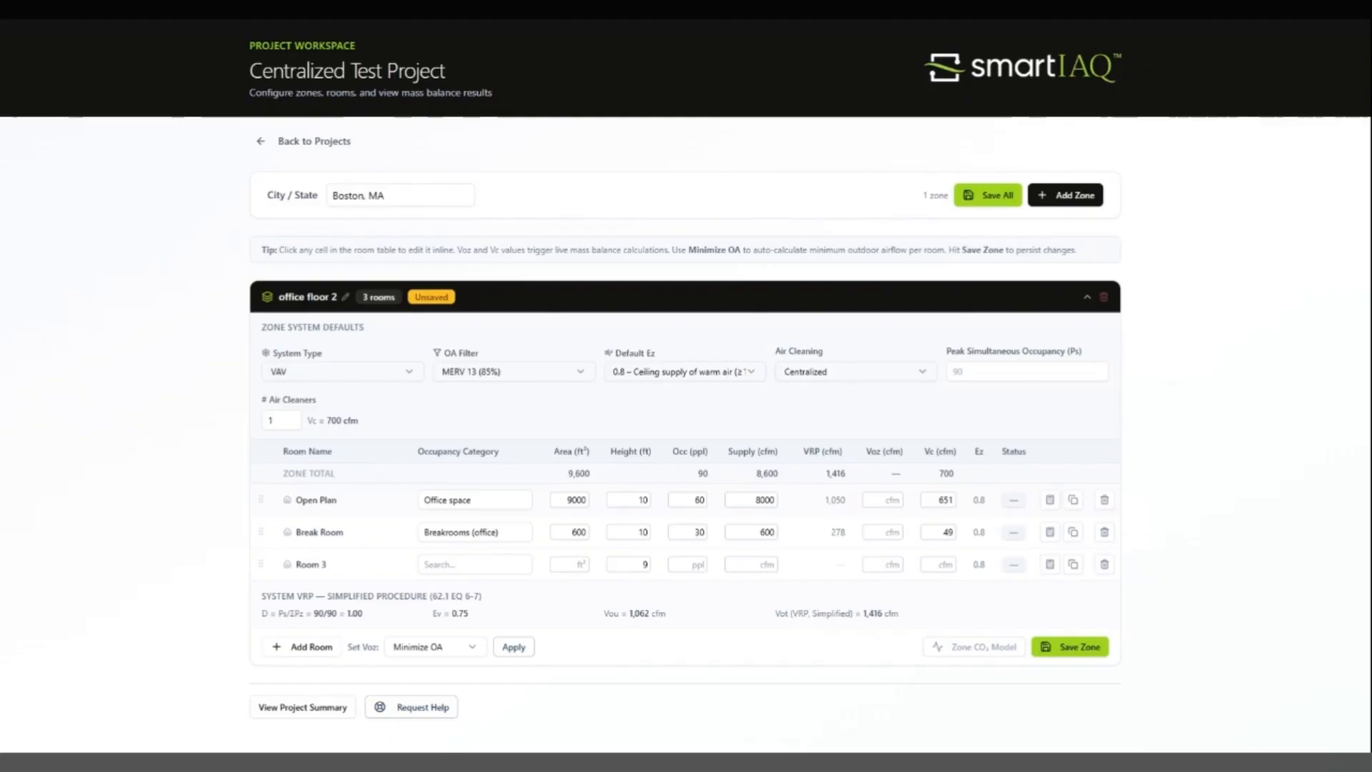
pyautogui.click(311, 563)
pyautogui.press('BackSpace')
pyautogui.press('BackSpace')
pyautogui.press('BackSpace')
pyautogui.press('BackSpace')
pyautogui.press('BackSpace')
pyautogui.press('BackSpace')
pyautogui.write('Boardroom')
pyautogui.press('Tab')
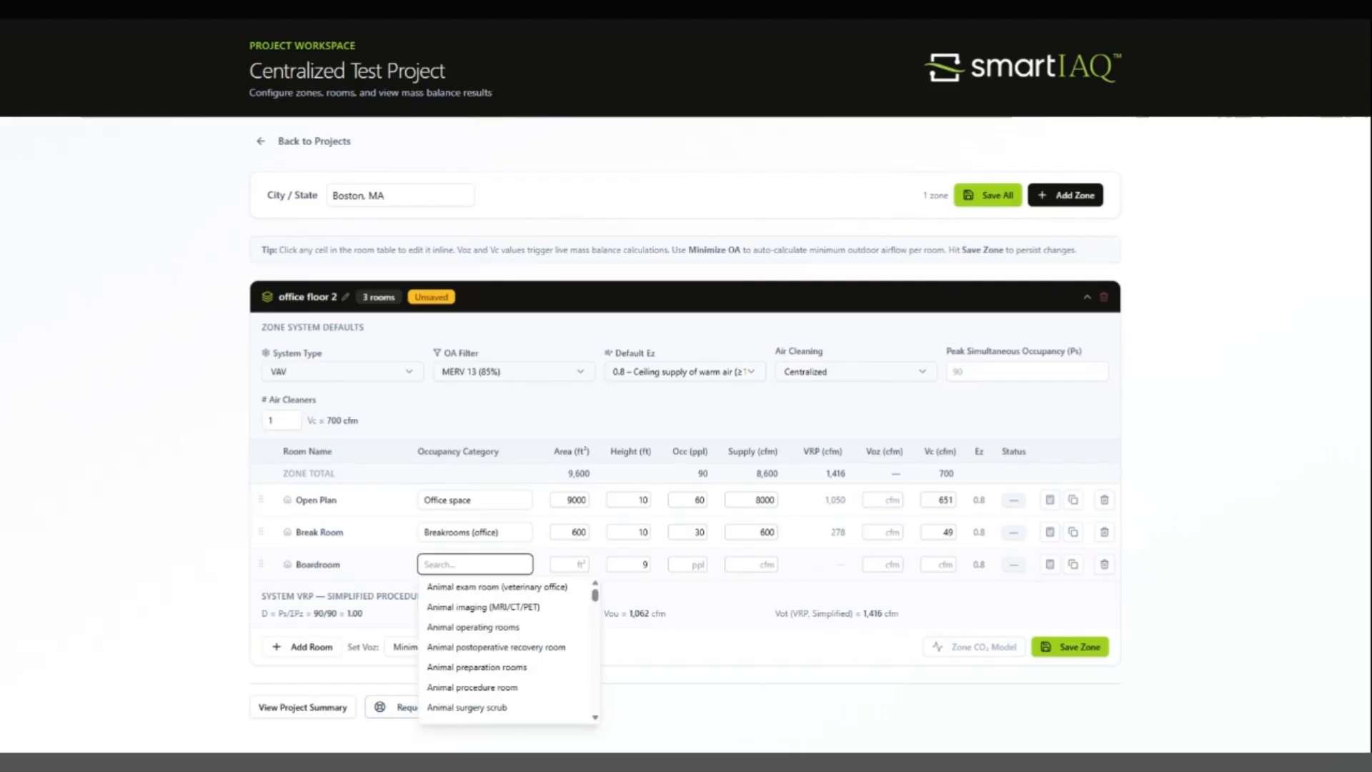
# Step: Give the Boardroom the Conference/meeting occupancy category, an area of 3500 ft² and a height of 10 ft
pyautogui.write('mee')
pyautogui.press('Down')
pyautogui.press('Tab')
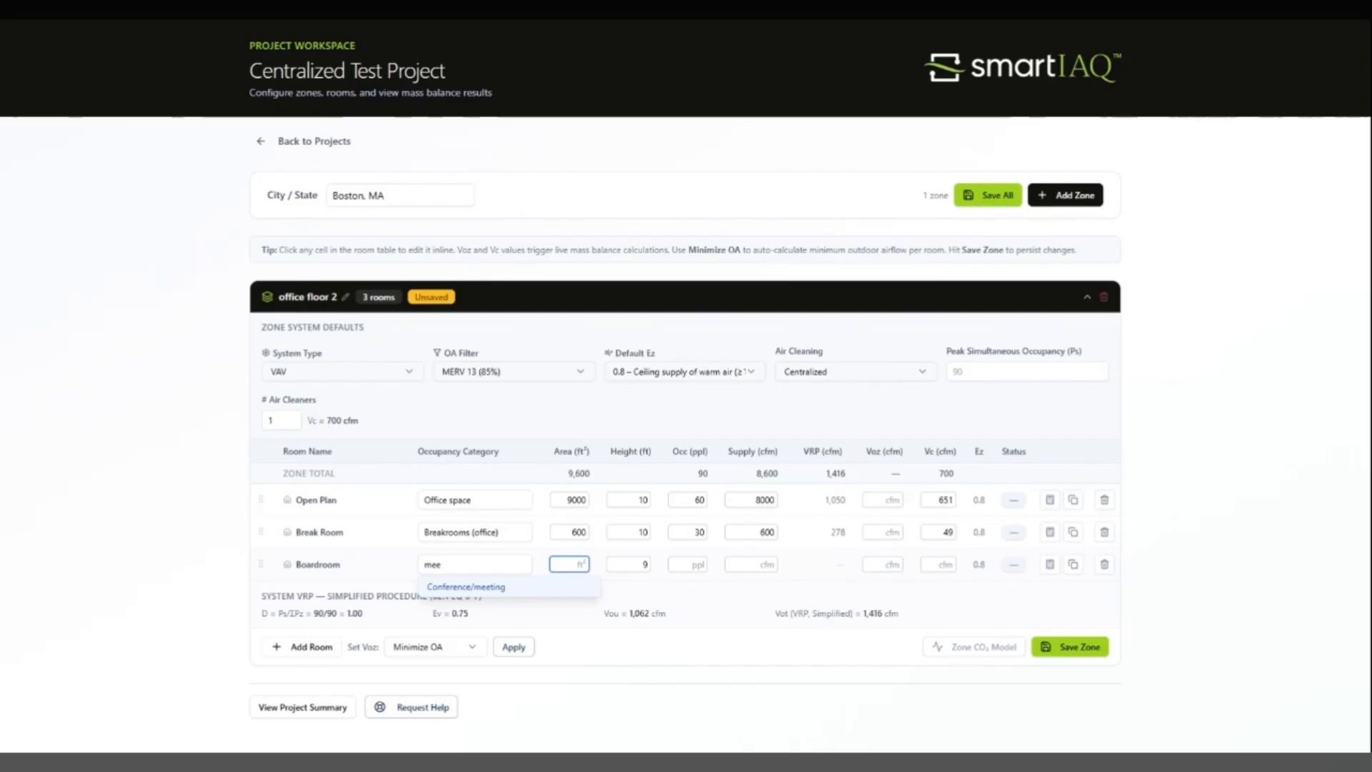
pyautogui.write('3')
pyautogui.write('500')
pyautogui.click(645, 564)
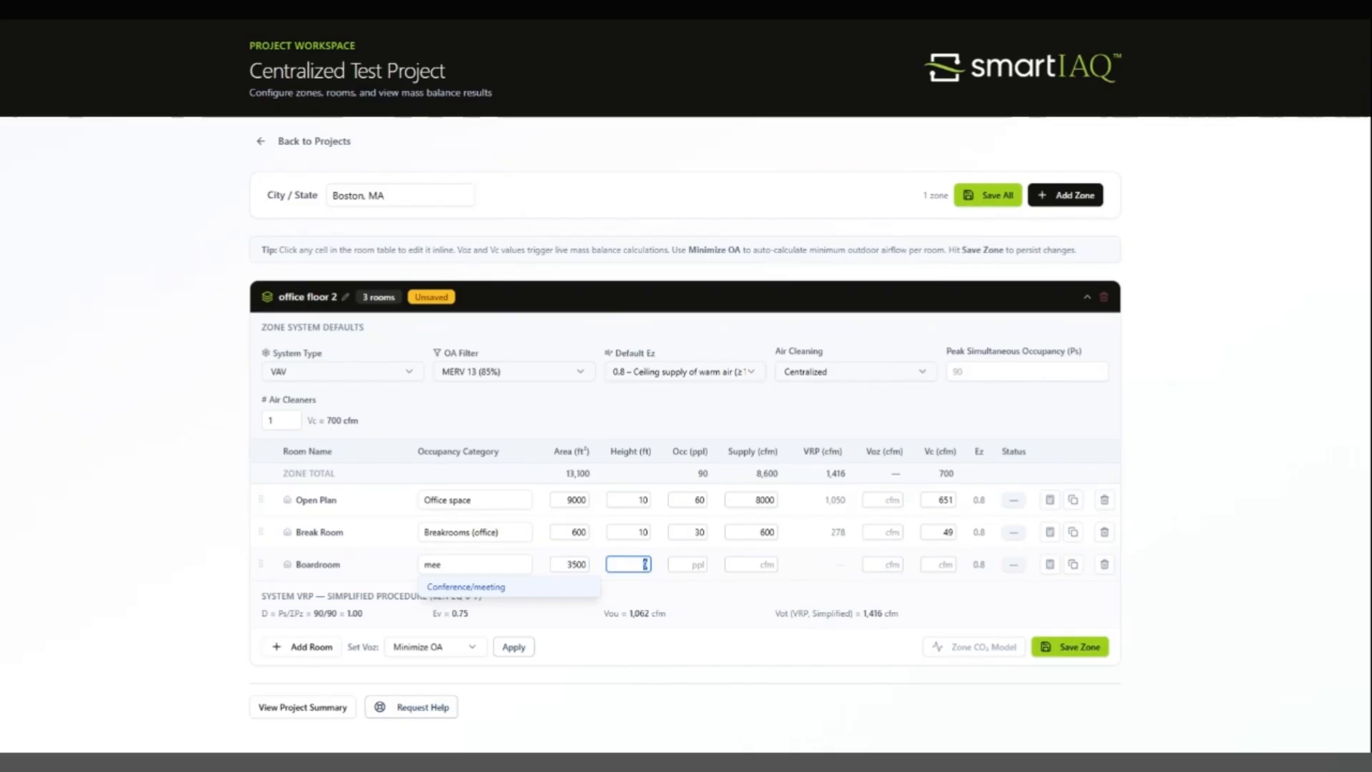
pyautogui.write('10')
pyautogui.click(703, 563)
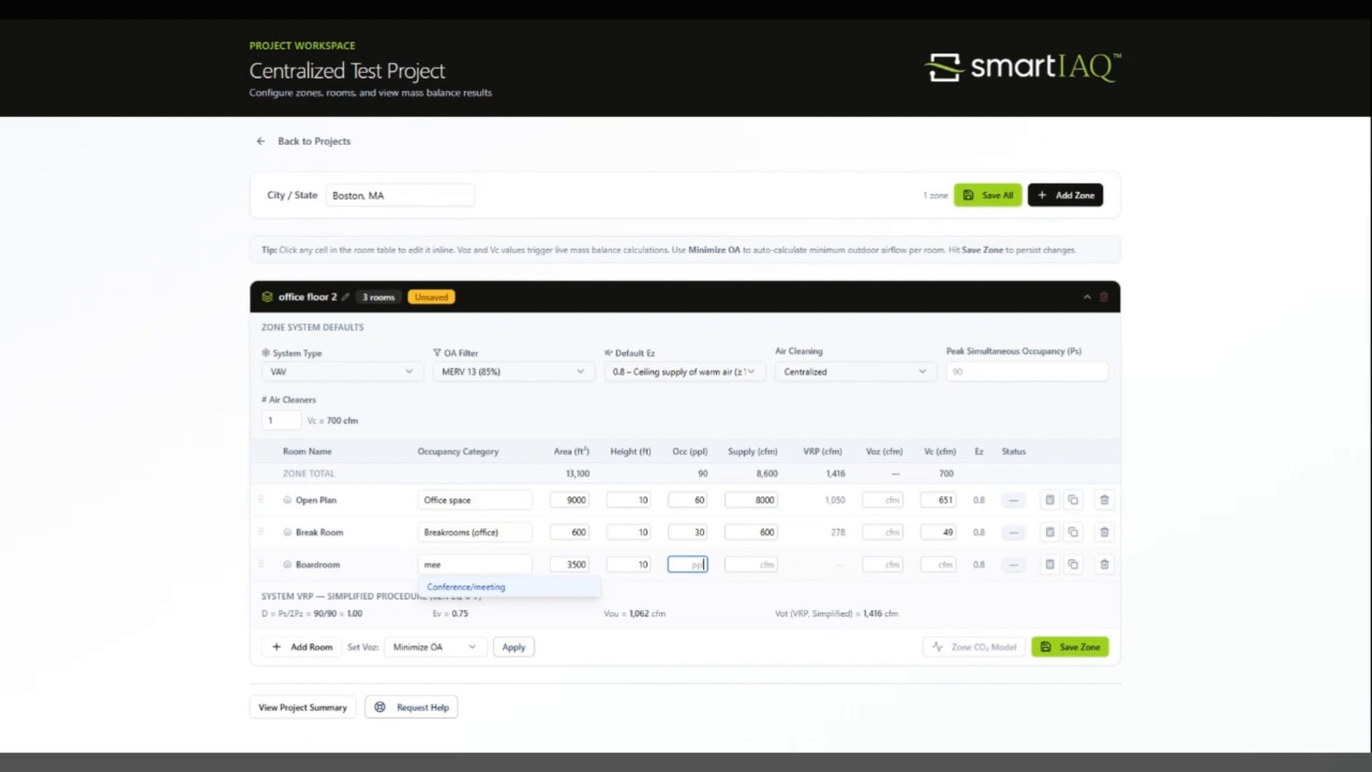
pyautogui.click(502, 590)
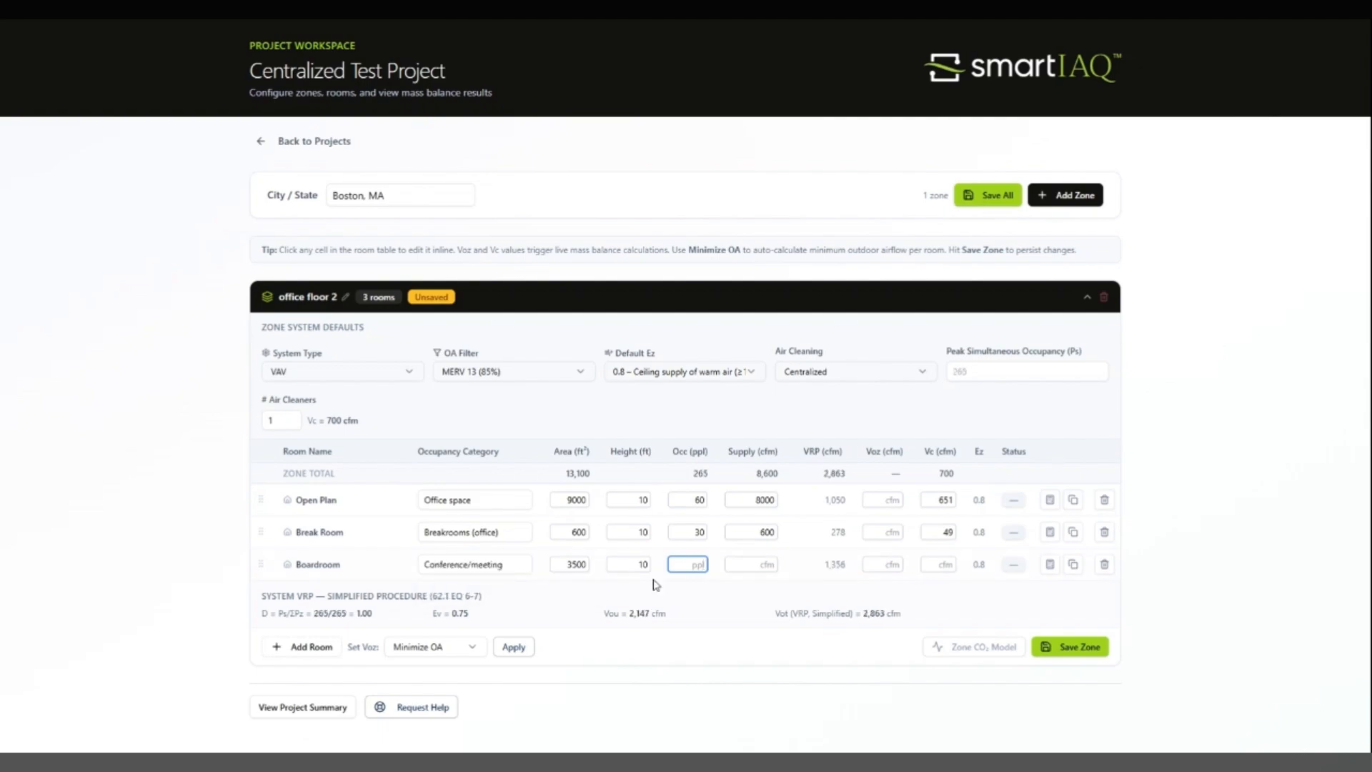
# Step: Set the Boardroom's occupancy to 150 people and its supply airflow to 3500 cfm
pyautogui.hotkey('shift', 'Tab')
pyautogui.press('Tab')
pyautogui.write('150')
pyautogui.press('Tab')
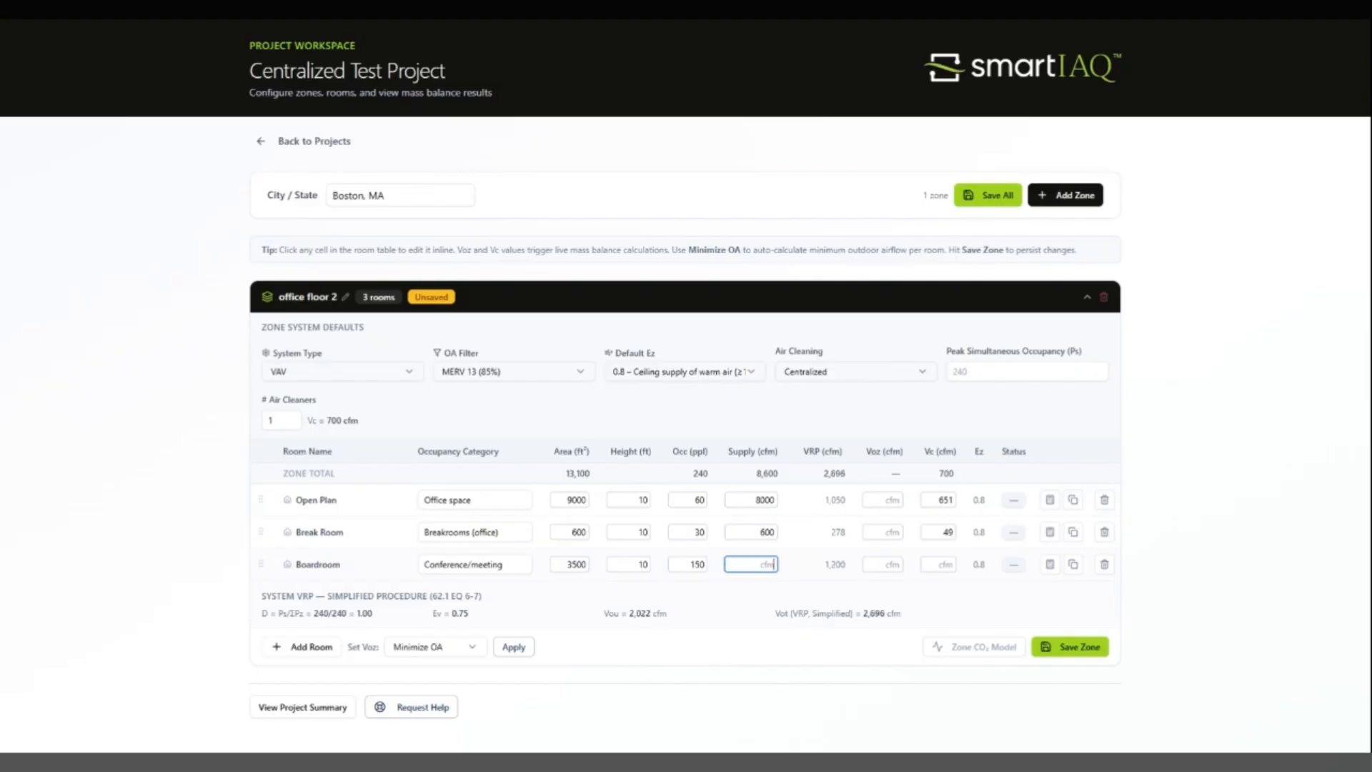
pyautogui.write('3500')
pyautogui.press('Tab')
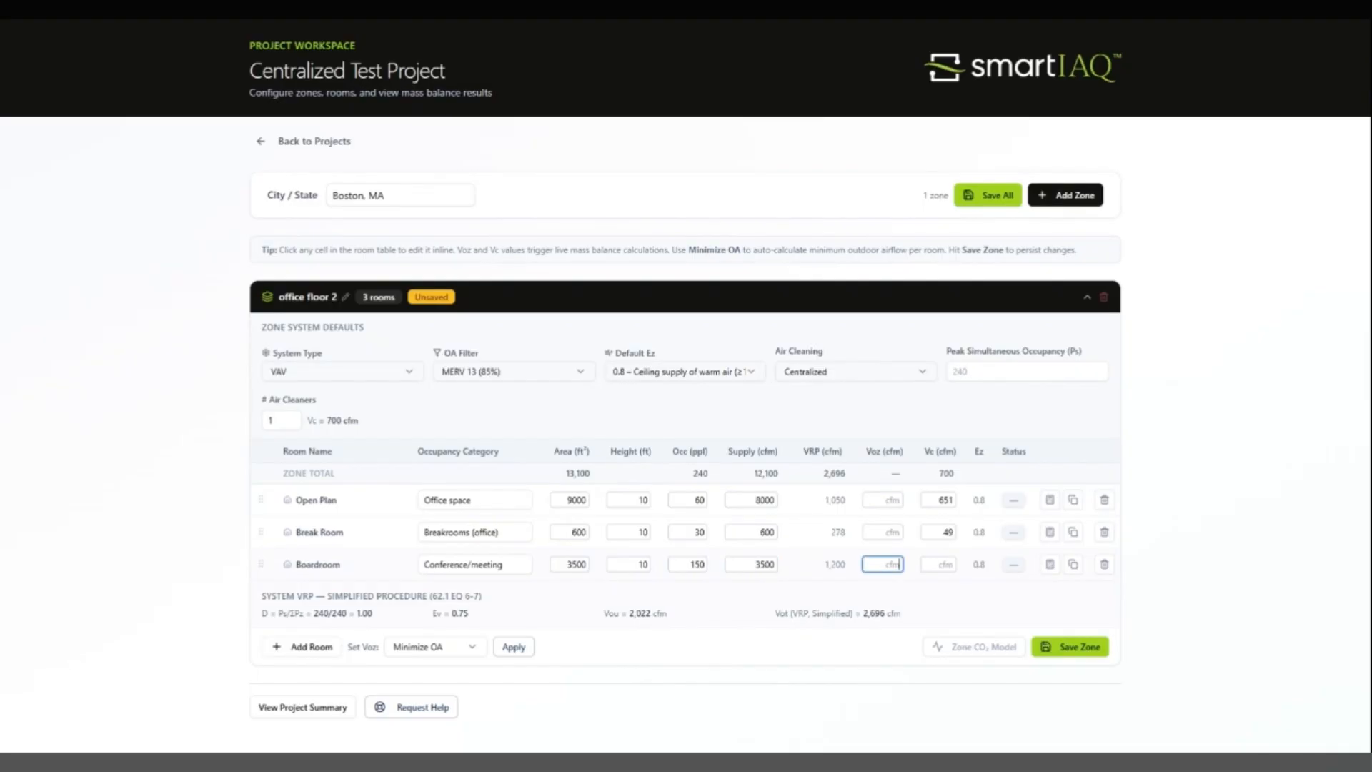
pyautogui.press('Tab')
pyautogui.press('Tab')
pyautogui.press('Tab')
pyautogui.press('Tab')
# Step: Add a fourth room to the zone and name it "Meeting Room"
pyautogui.click(302, 646)
pyautogui.click(298, 602)
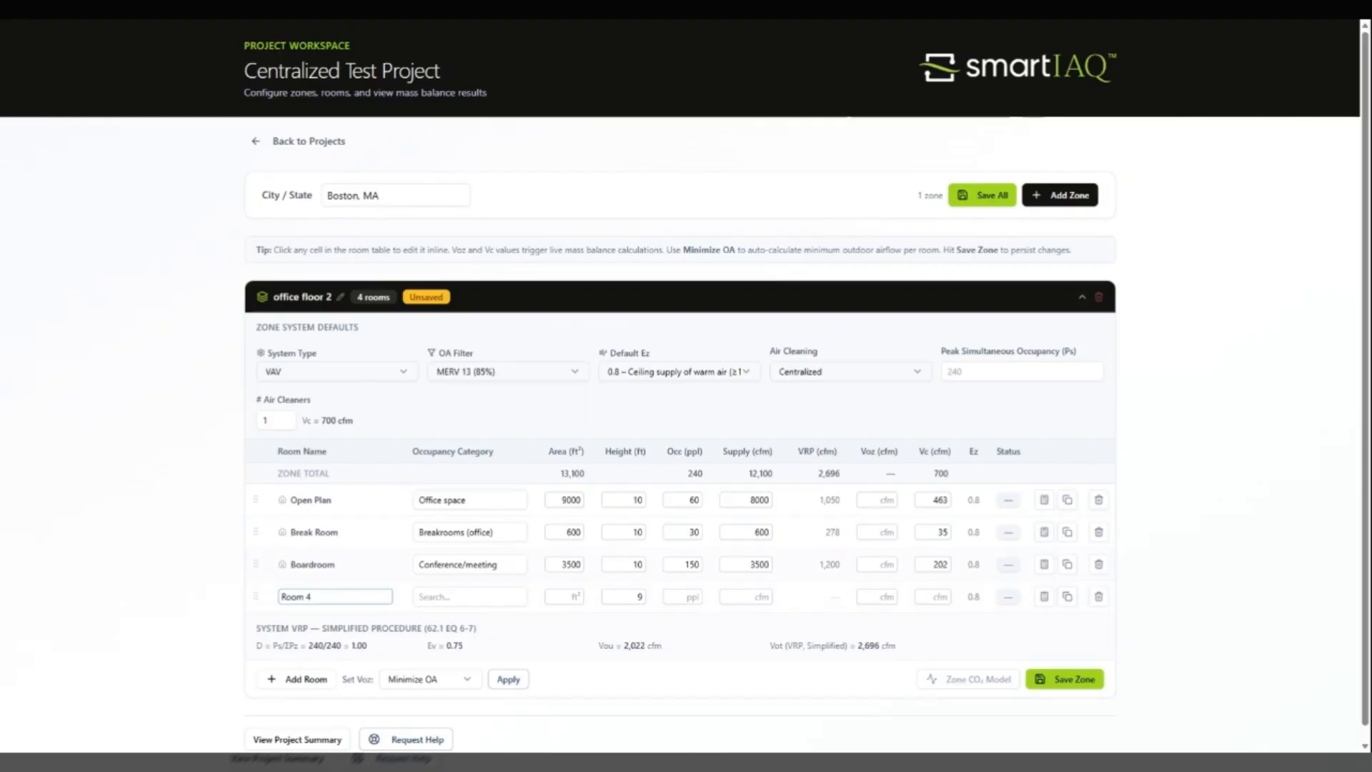
pyautogui.hotkey('ctrl', 'a')
pyautogui.press('BackSpace')
pyautogui.write('Meeting Room')
pyautogui.press('Tab')
# Step: Assign the Conference/meeting occupancy category to the Meeting Room
pyautogui.write('mee')
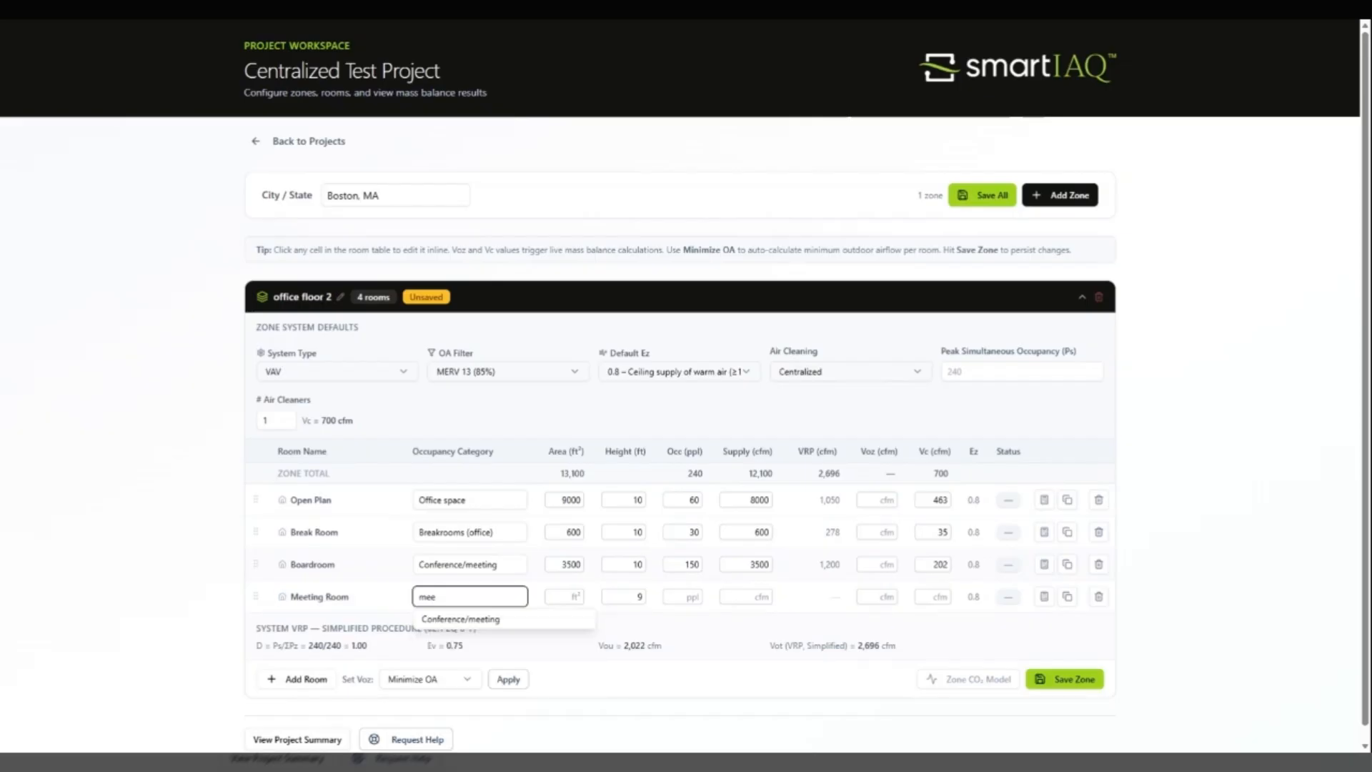
pyautogui.click(485, 619)
pyautogui.press('Tab')
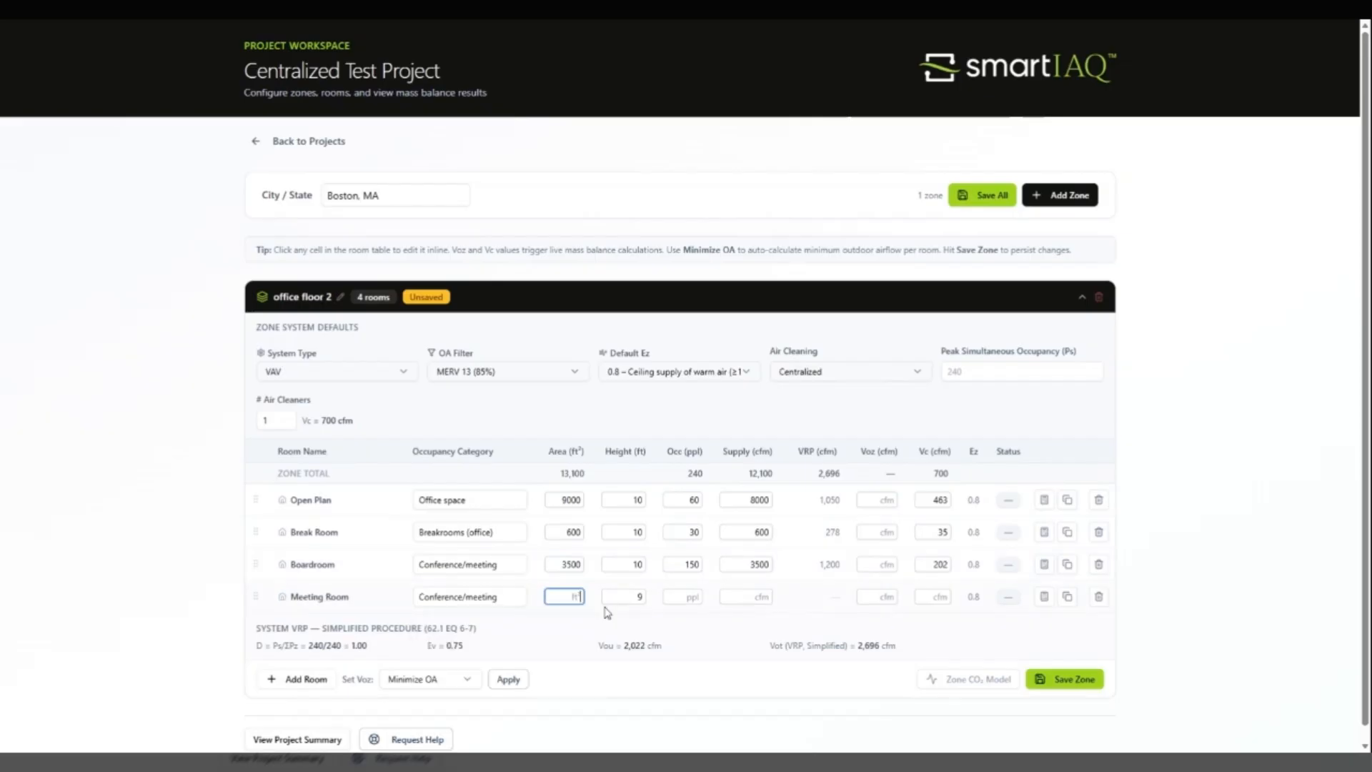
# Step: Set the Meeting Room's area to 1500 ft² and its height to 10 ft
pyautogui.write('1500')
pyautogui.press('Tab')
pyautogui.write('10')
pyautogui.press('Tab')
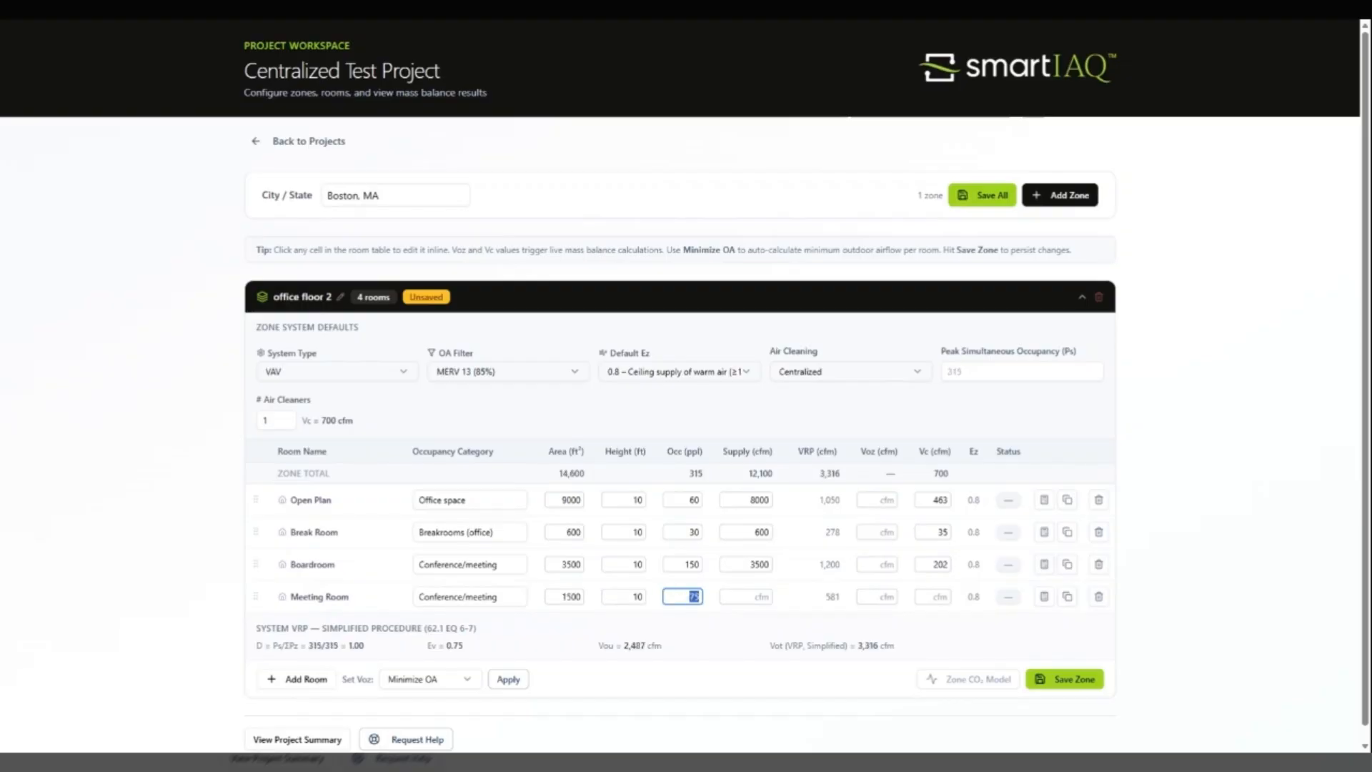
# Step: Set the Meeting Room's occupancy to 50 people and its supply airflow to 1500 cfm
pyautogui.press('Tab')
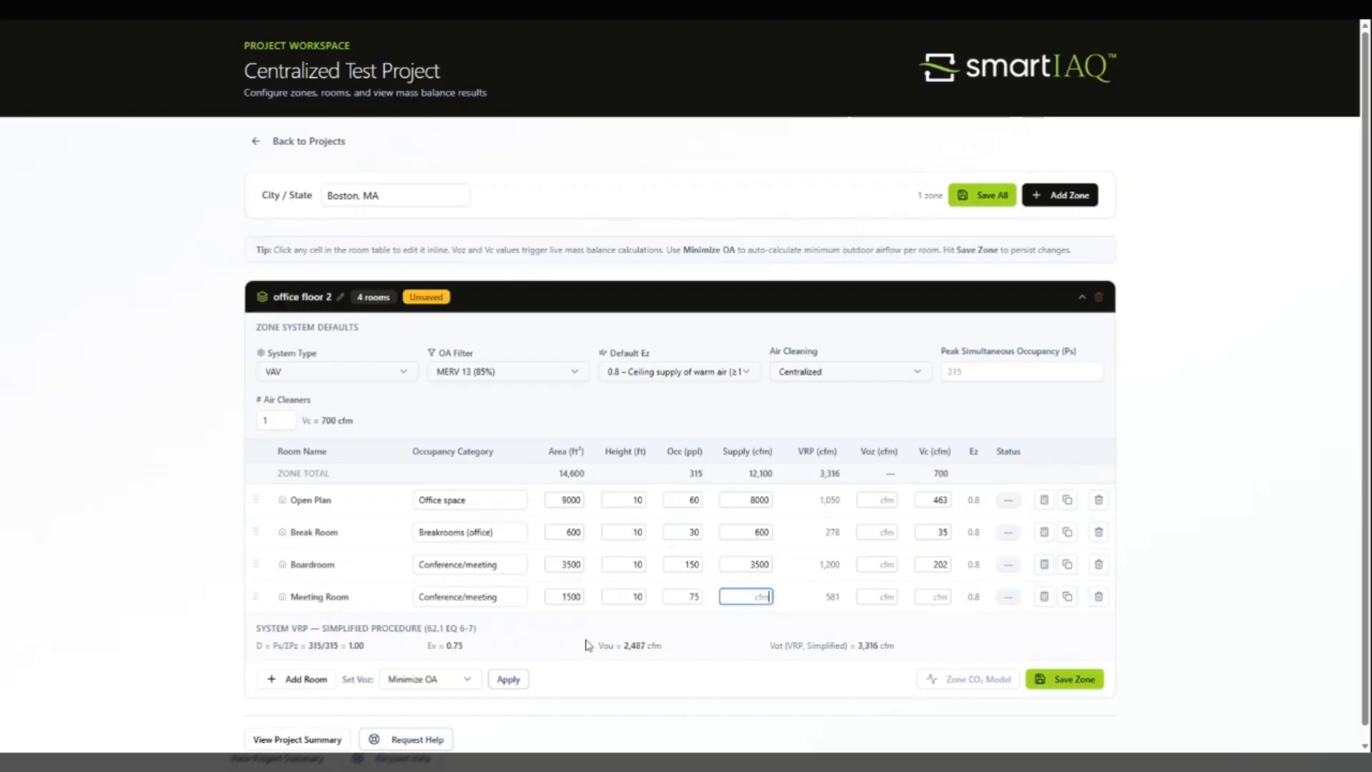
pyautogui.hotkey('shift', 'Tab')
pyautogui.write('50')
pyautogui.press('Tab')
pyautogui.write('1500')
pyautogui.press('Tab')
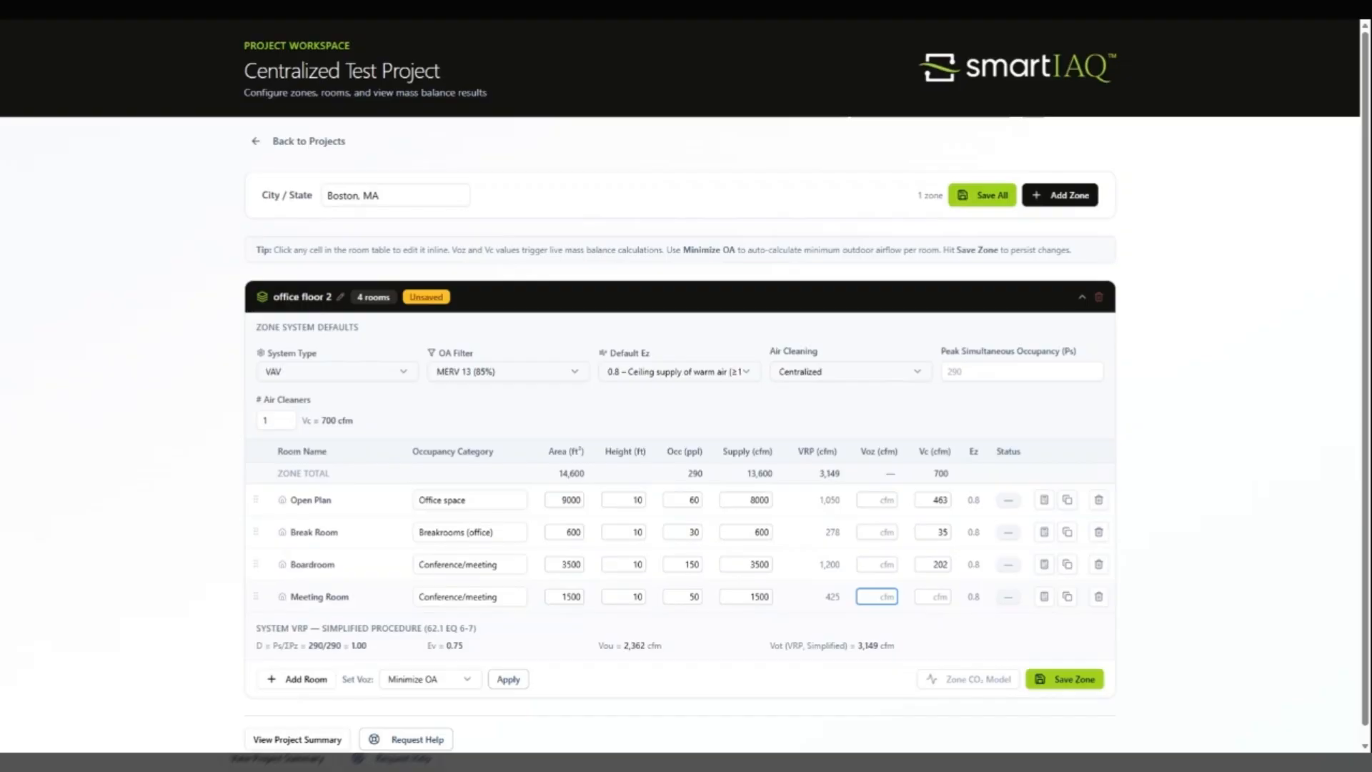
pyautogui.press('Tab')
pyautogui.press('Tab')
# Step: Duplicate the Meeting Room and rename the copy "Meeting Room2"
pyautogui.click(1068, 600)
pyautogui.click(334, 629)
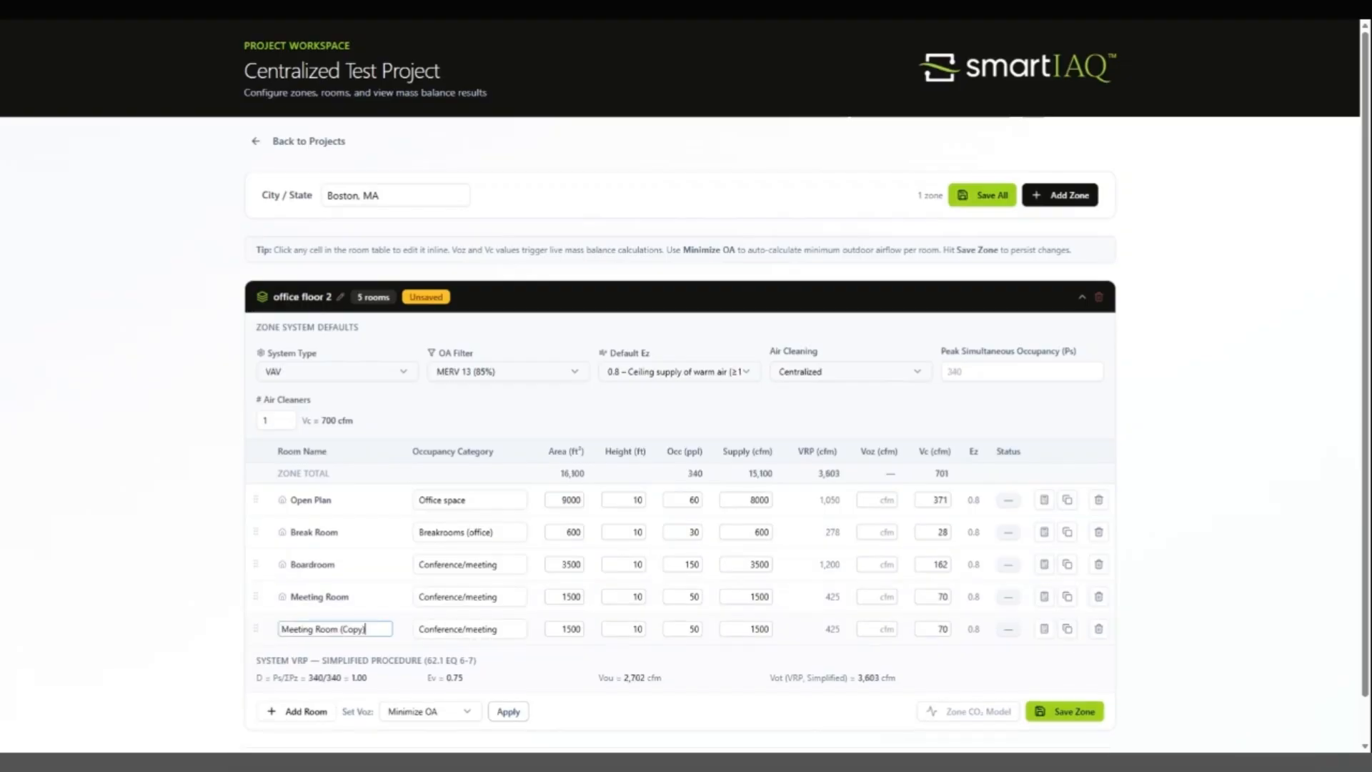
pyautogui.moveTo(367, 630); pyautogui.dragTo(343, 630)
pyautogui.write('2')
pyautogui.click(521, 668)
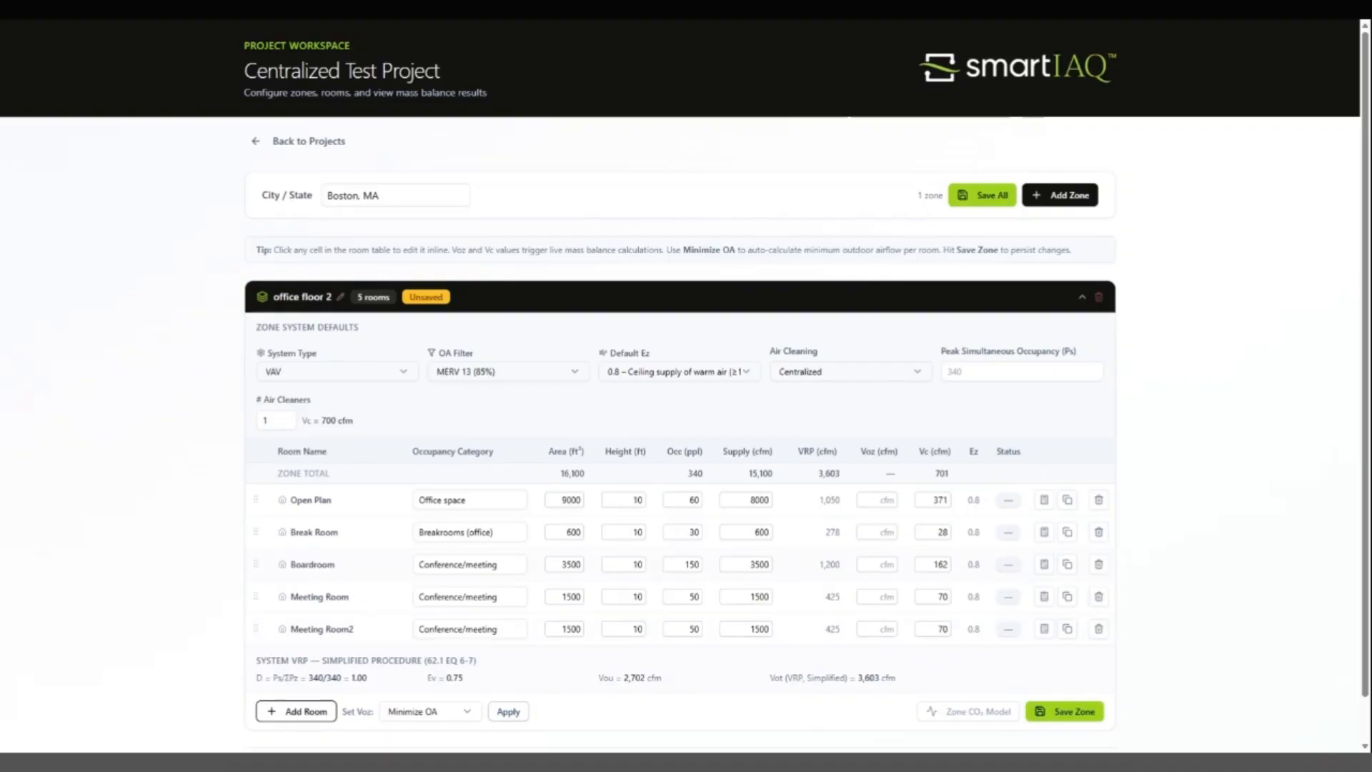
# Step: Add a sixth room to the zone and name it "Elevator lobby"
pyautogui.click(300, 712)
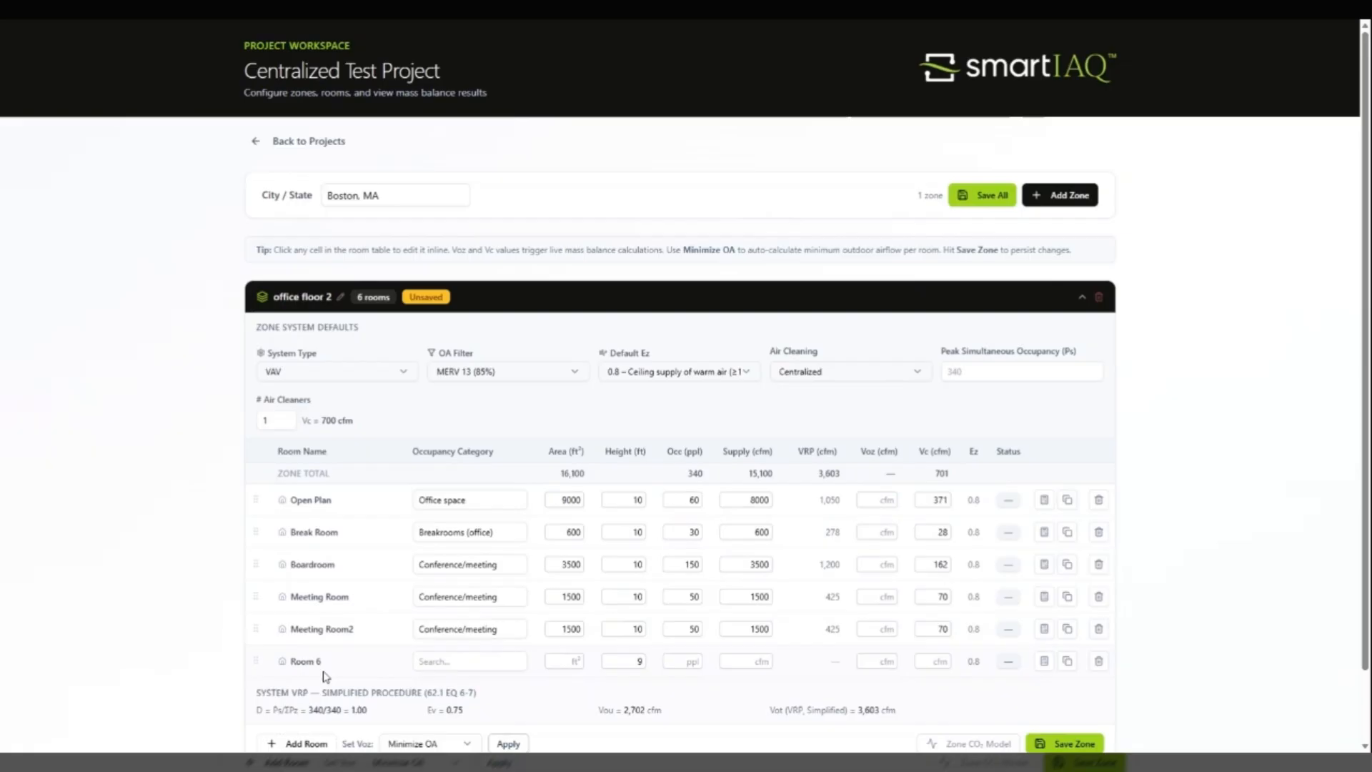
pyautogui.click(323, 672)
pyautogui.moveTo(311, 661); pyautogui.dragTo(257, 647)
pyautogui.press('BackSpace')
pyautogui.write('Elevator lobby')
# Step: Assign the Lobbies occupancy category to the Elevator lobby
pyautogui.press('Tab')
pyautogui.write('lobb')
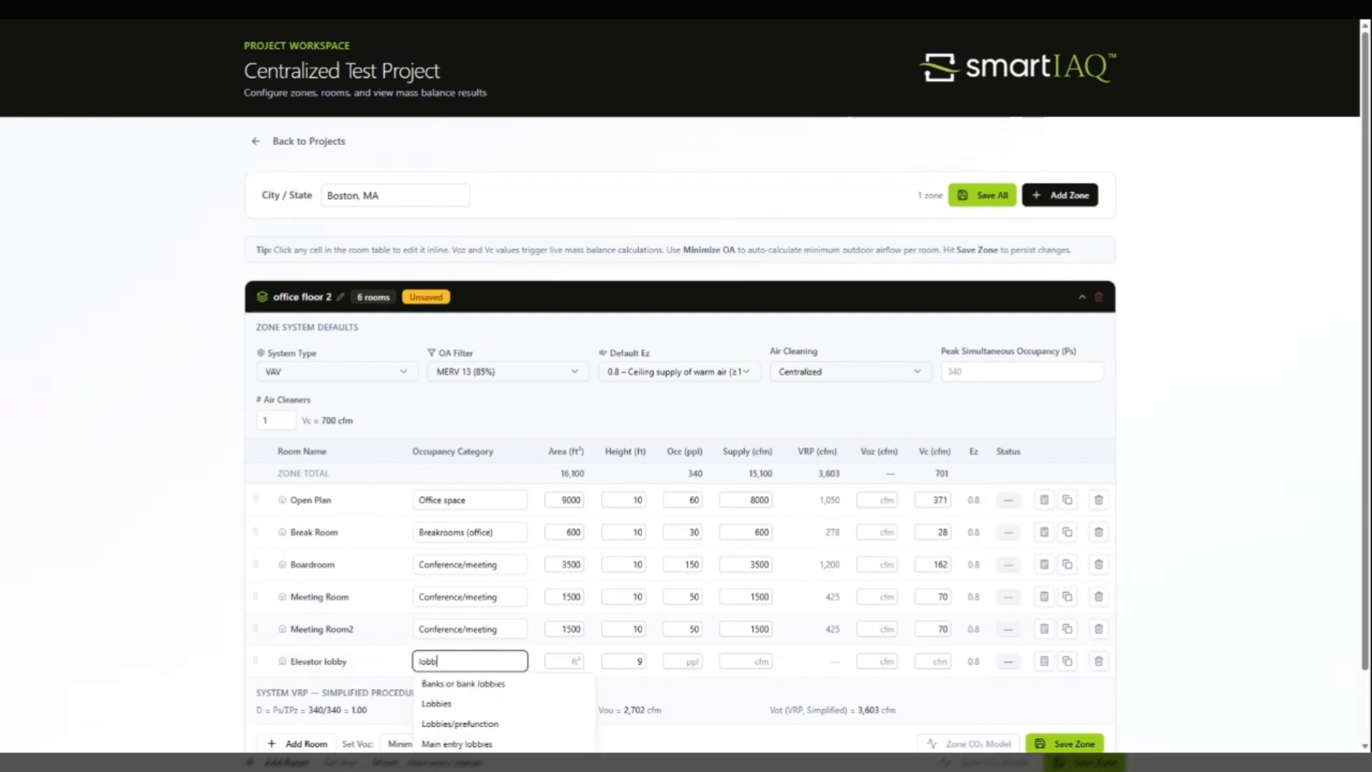
pyautogui.press('Down')
pyautogui.press('Down')
pyautogui.press('Return')
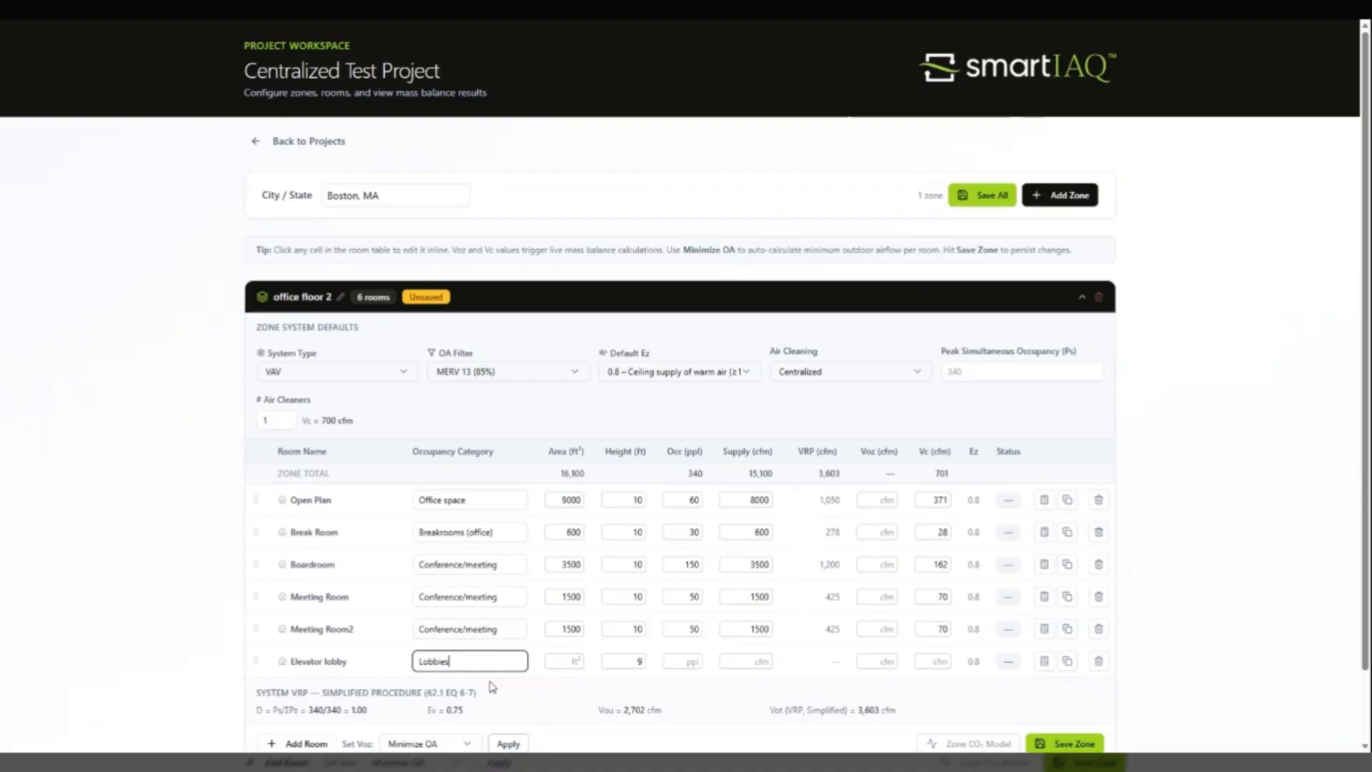
# Step: Give the Elevator lobby an area of 250 ft², a height of 10 ft and a supply airflow of 250 cfm
pyautogui.press('Tab')
pyautogui.write('250')
pyautogui.press('Tab')
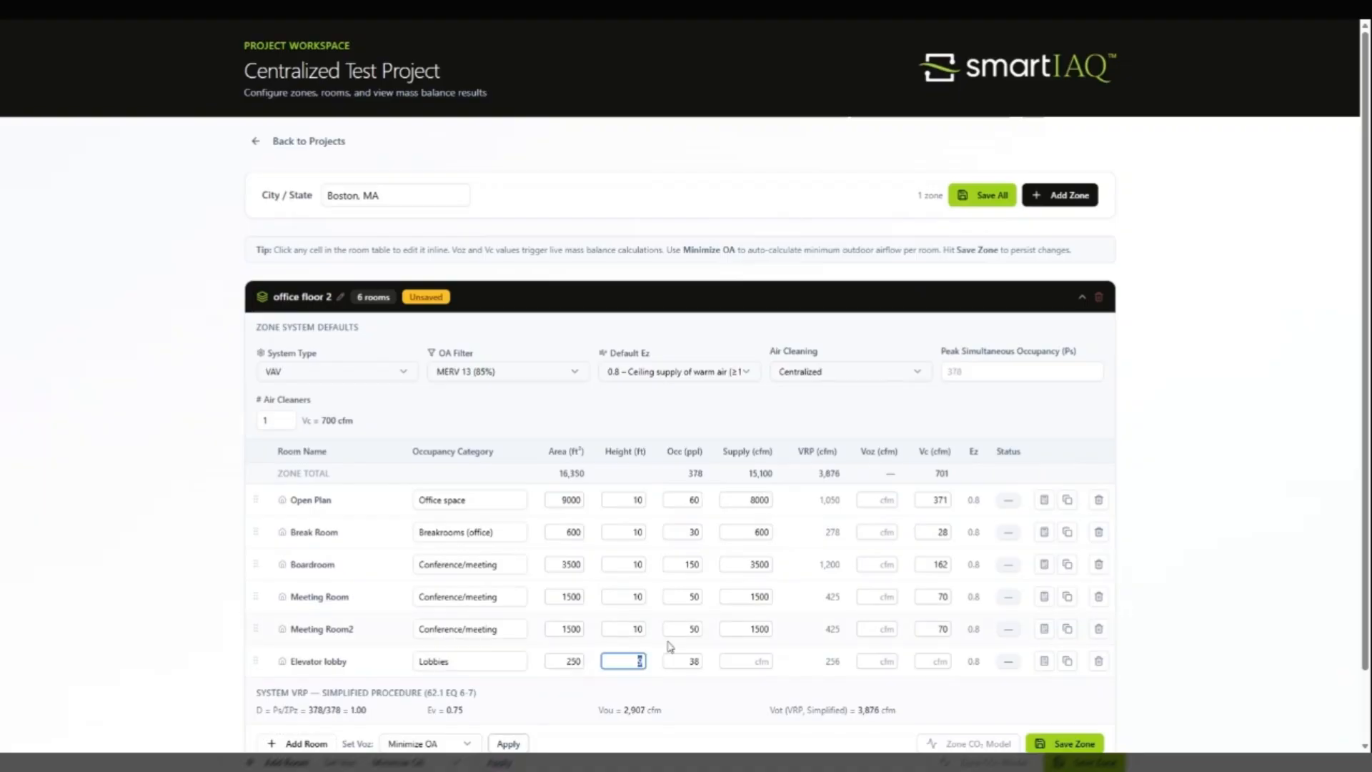
pyautogui.write('10')
pyautogui.press('Tab')
pyautogui.press('Tab')
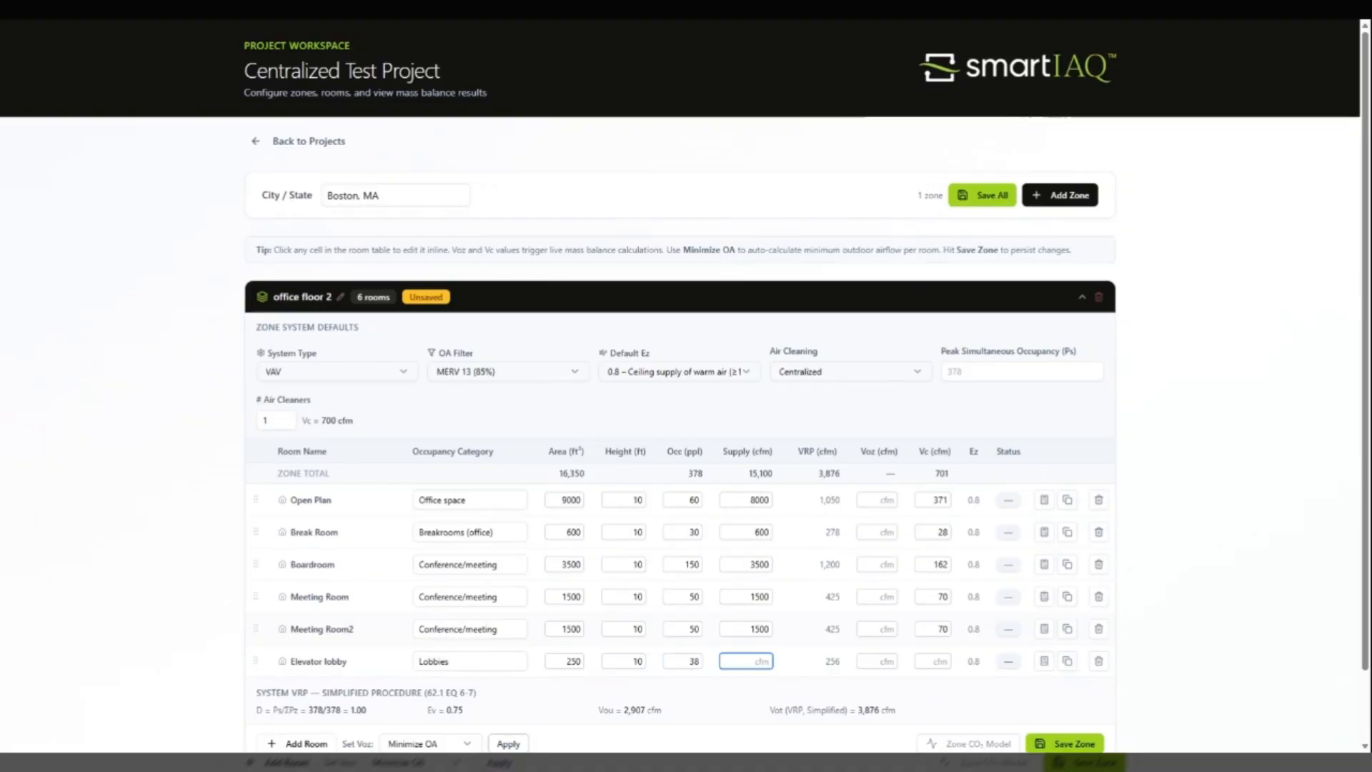
pyautogui.write('250')
pyautogui.press('Tab')
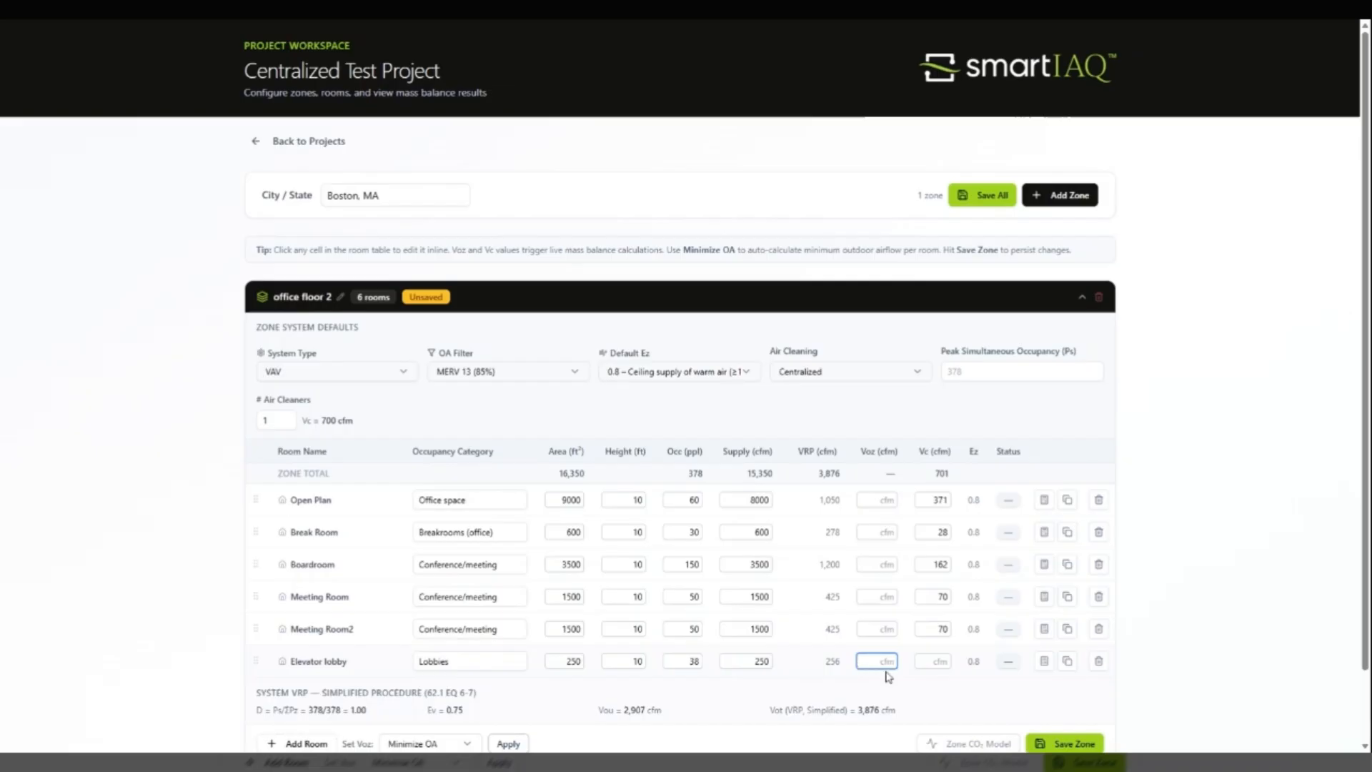
# Step: Save the office floor 2 zone with its six rooms
pyautogui.click(937, 661)
pyautogui.scroll(-1, 871, 688)
pyautogui.scroll(-1, 871, 688)
pyautogui.click(1062, 670)
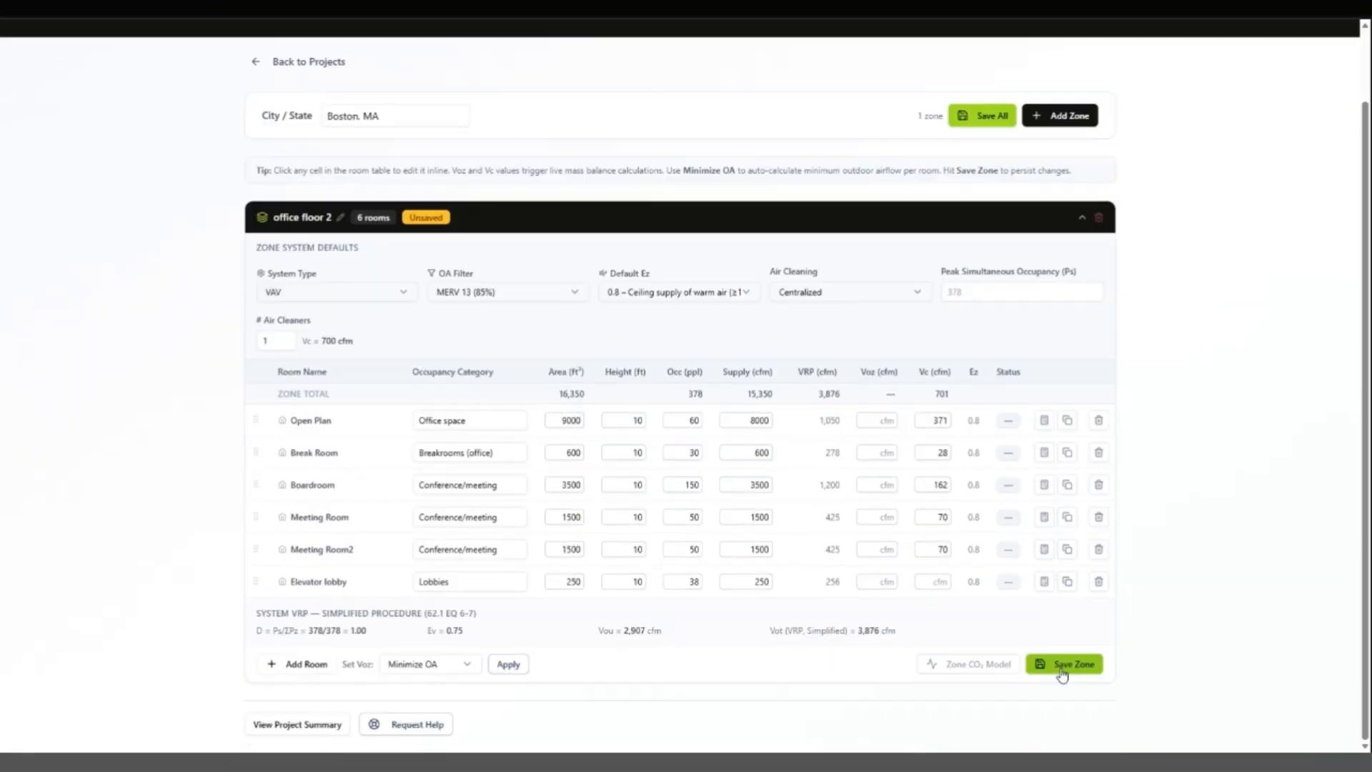
pyautogui.click(1061, 671)
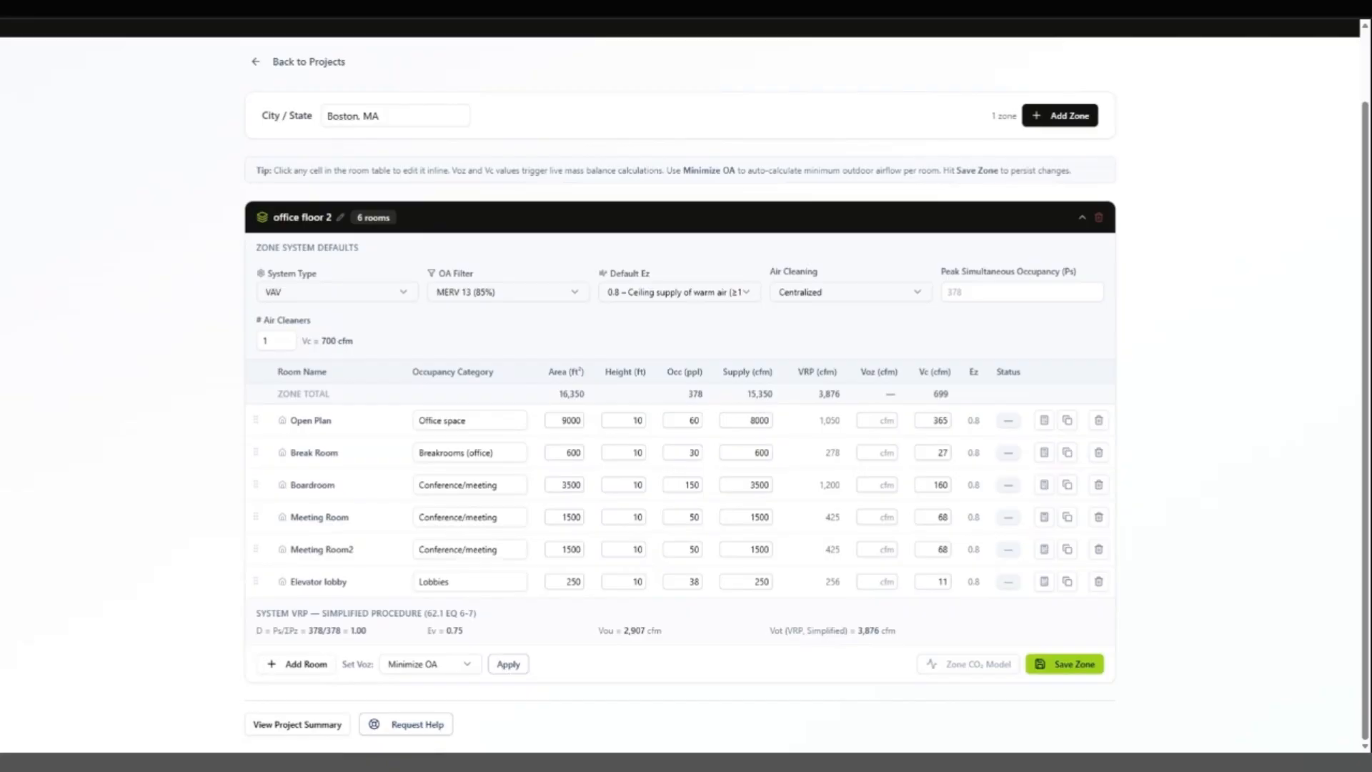
# Step: Set the zone's peak simultaneous occupancy to 300 and save the zone
pyautogui.click(994, 292)
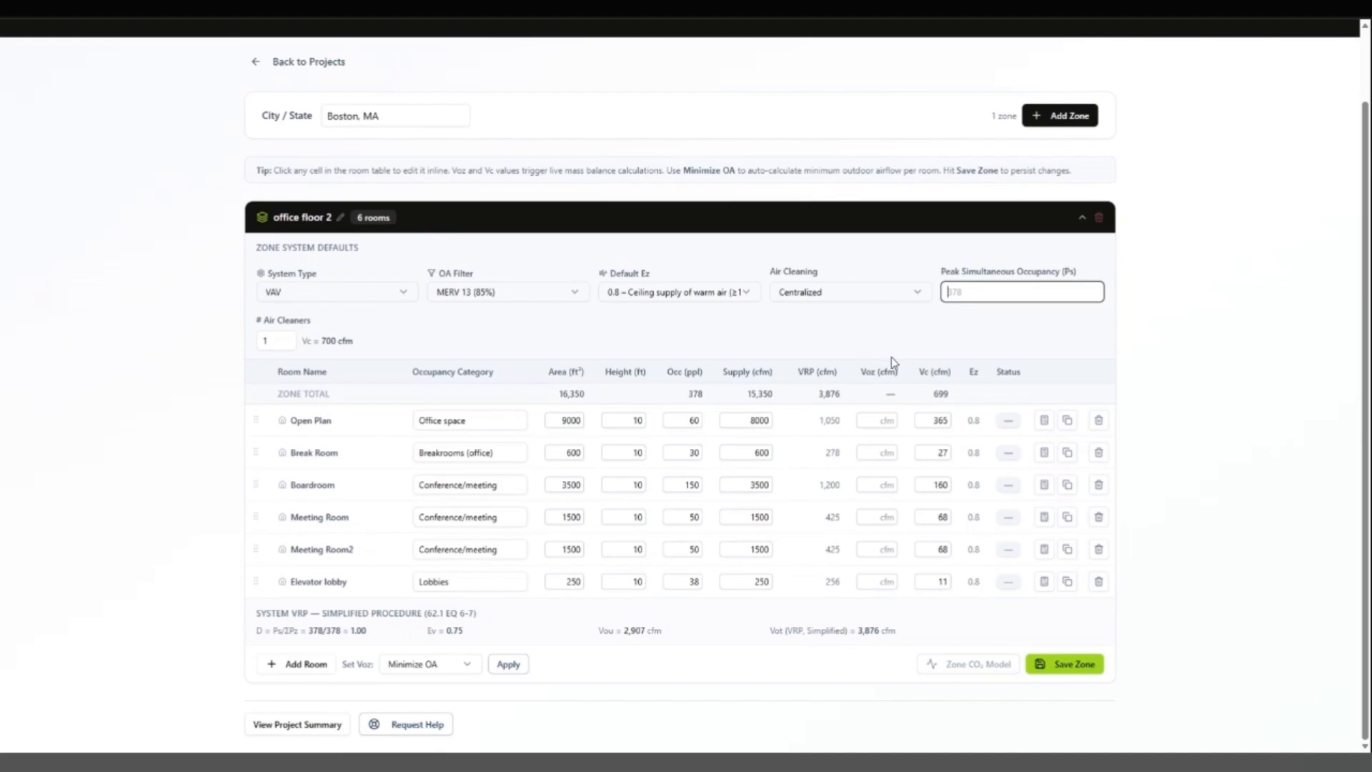
pyautogui.write('300')
pyautogui.press('Tab')
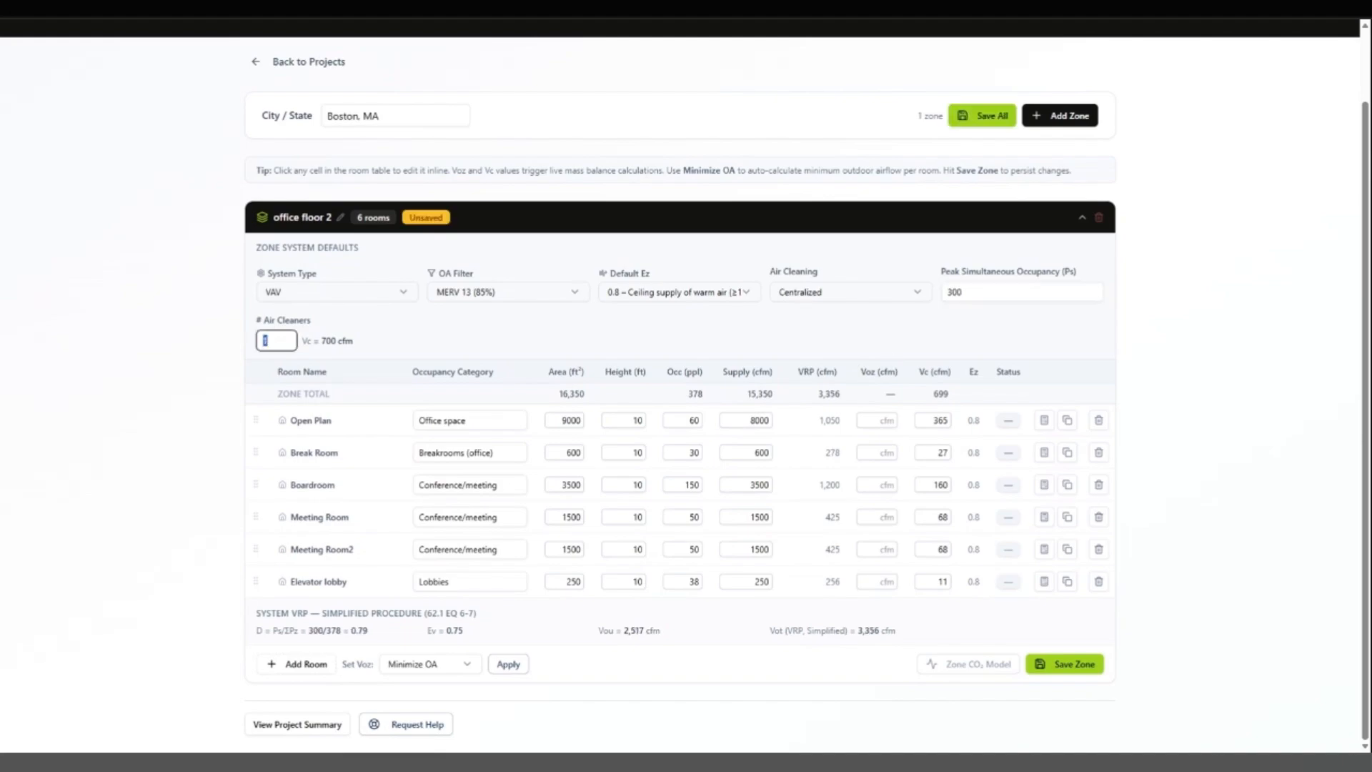
pyautogui.click(1067, 664)
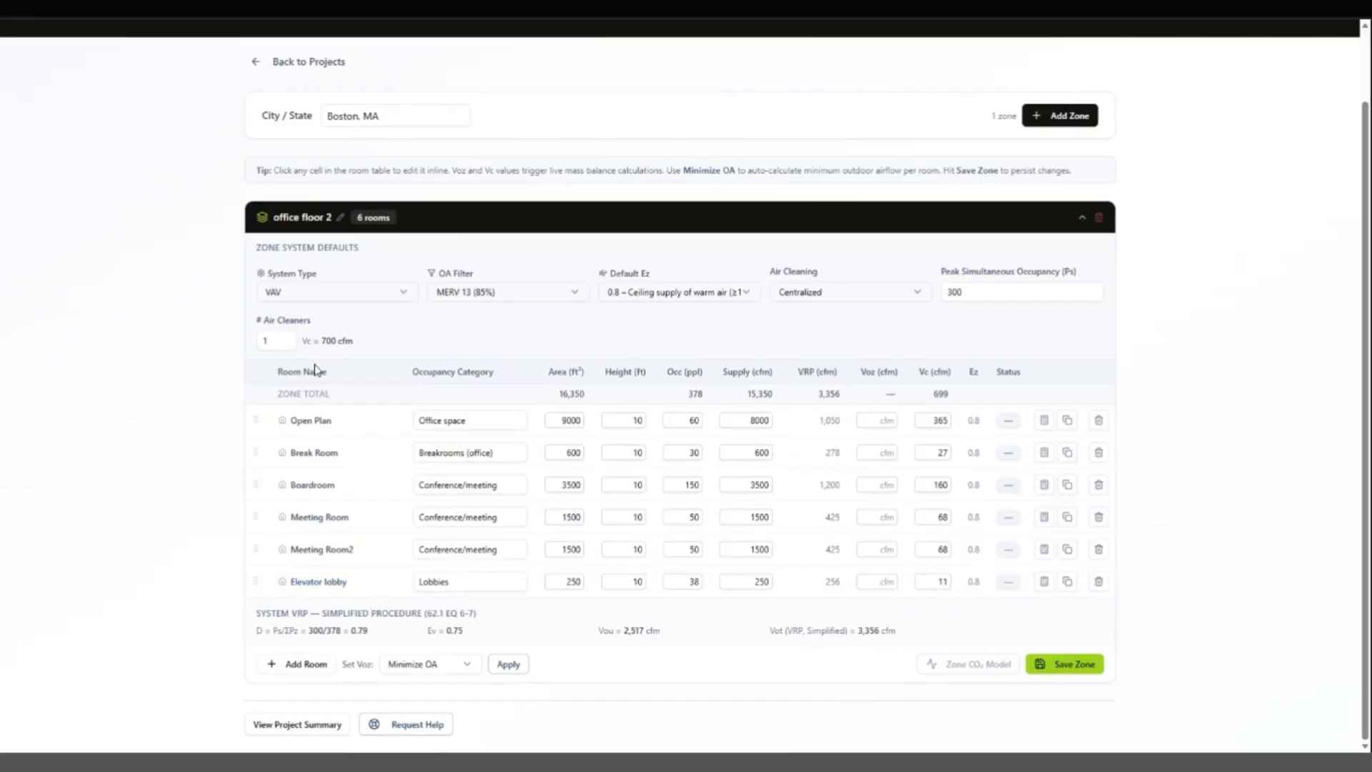
# Step: Set the outdoor airflow (Voz) of all rooms to 60 % of VRP, overriding the current Voz values
pyautogui.click(468, 666)
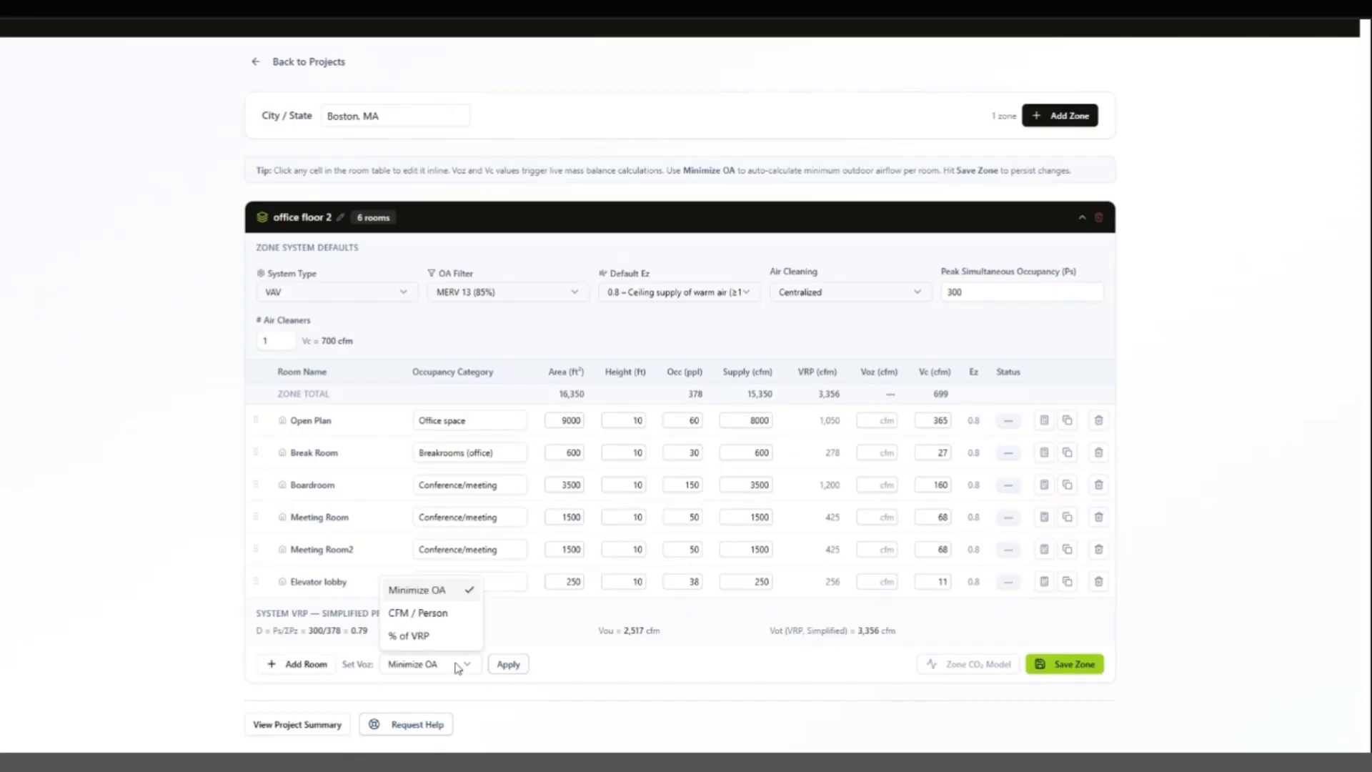
pyautogui.click(422, 636)
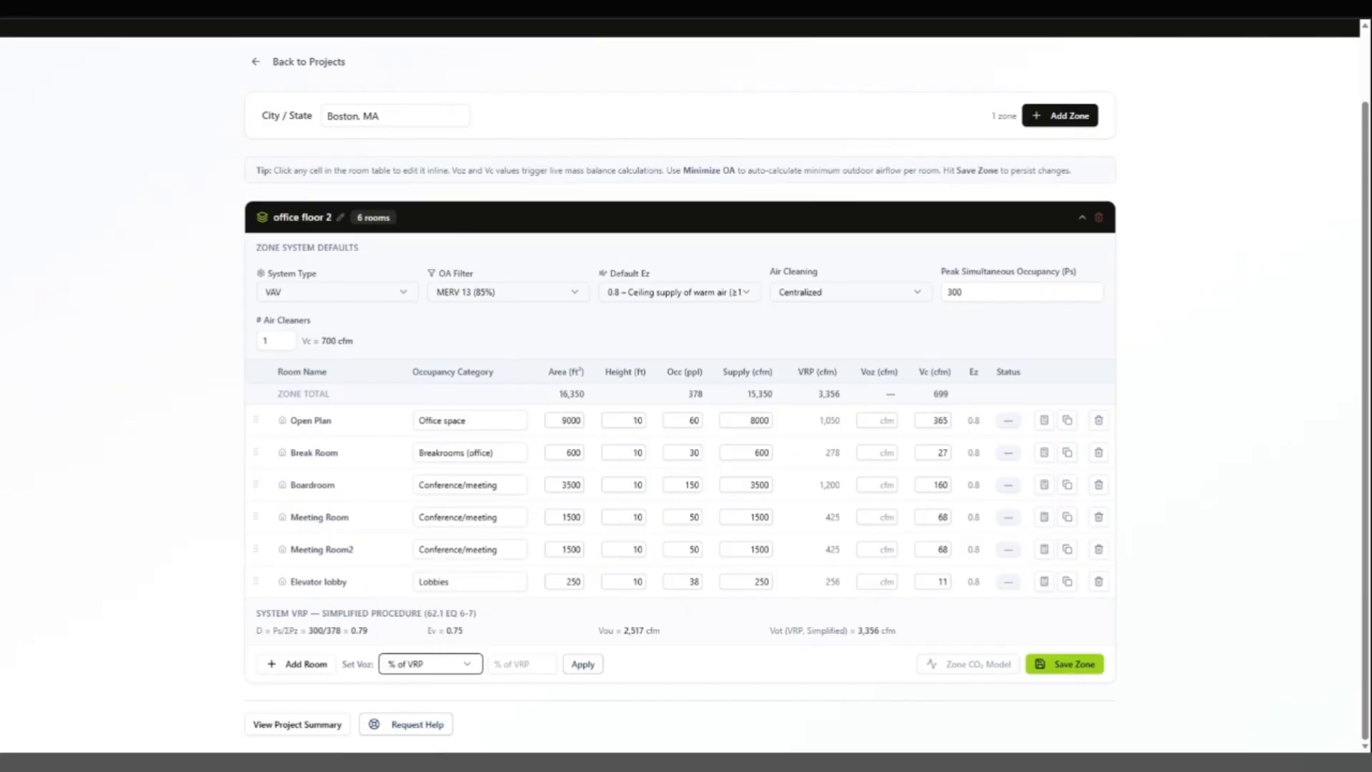
pyautogui.click(521, 665)
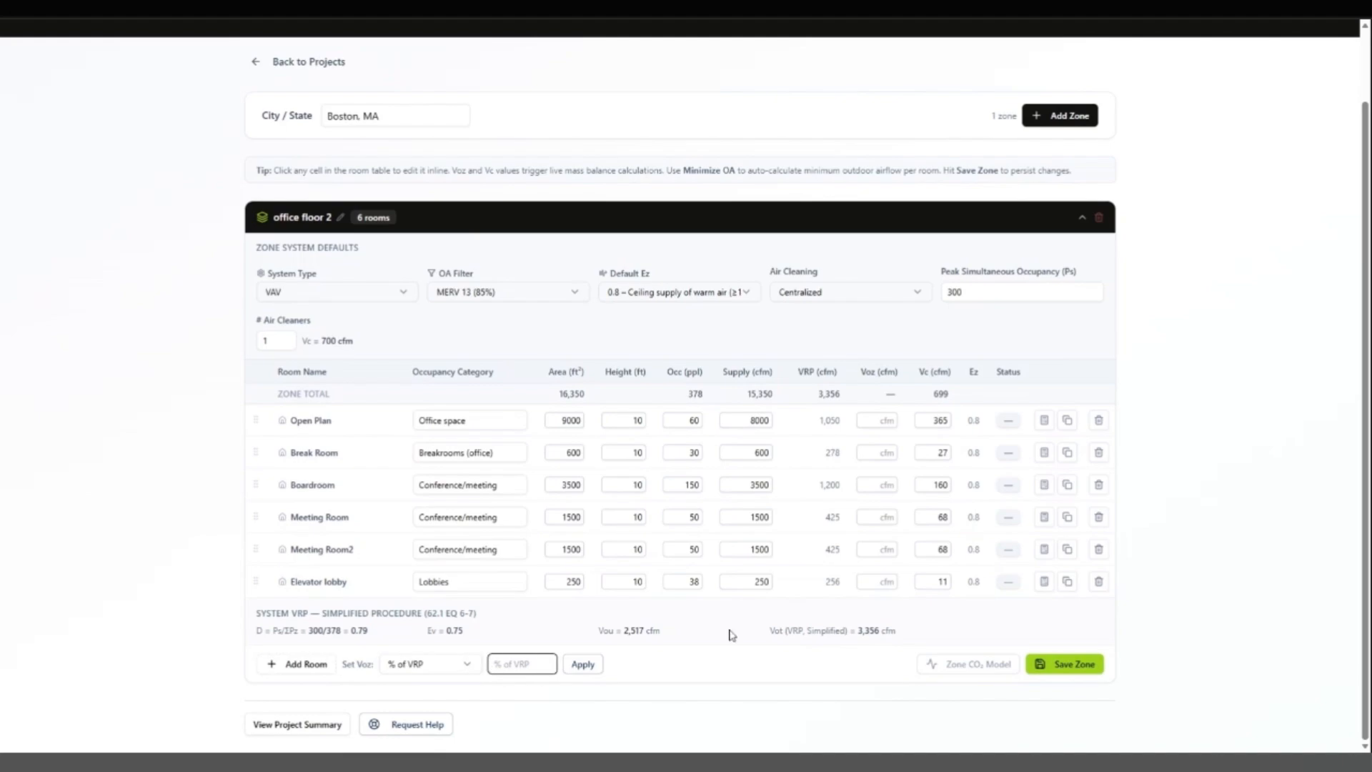
pyautogui.write('60')
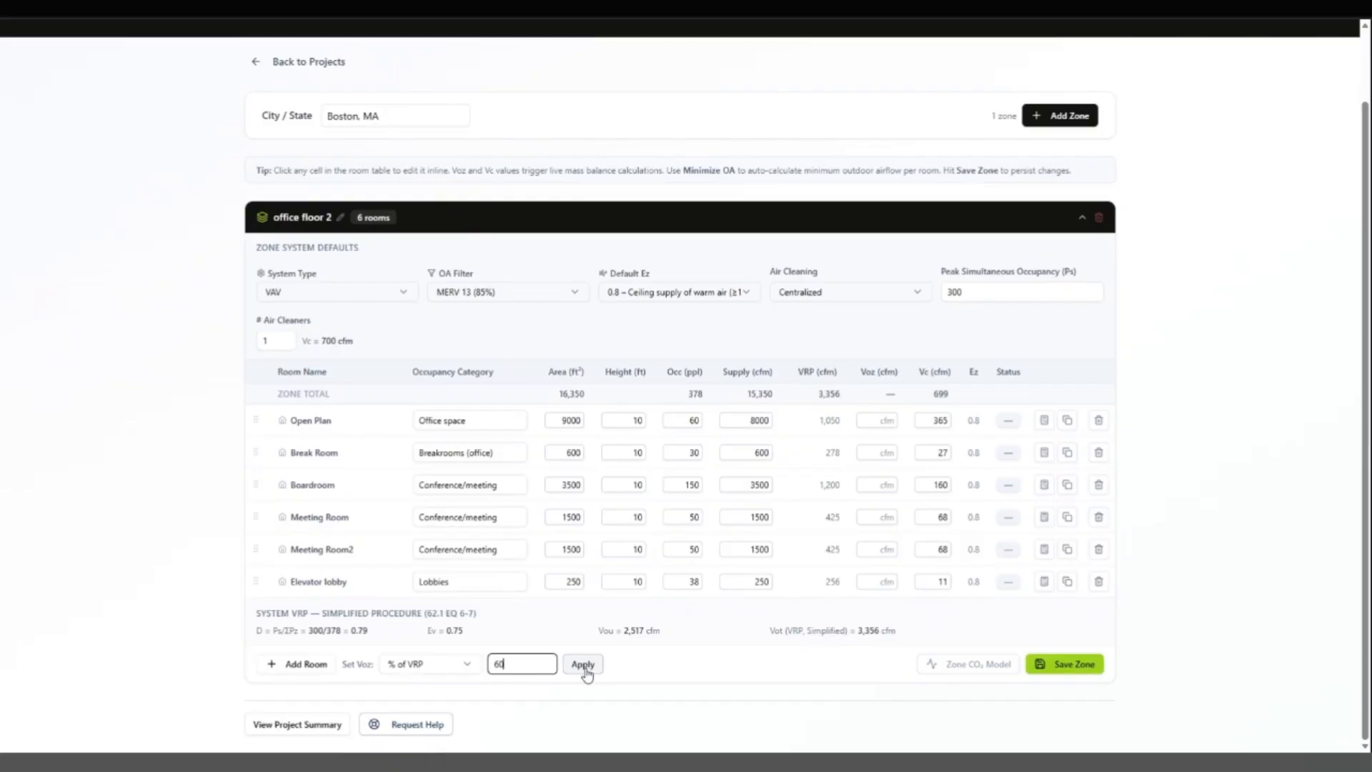
pyautogui.click(583, 667)
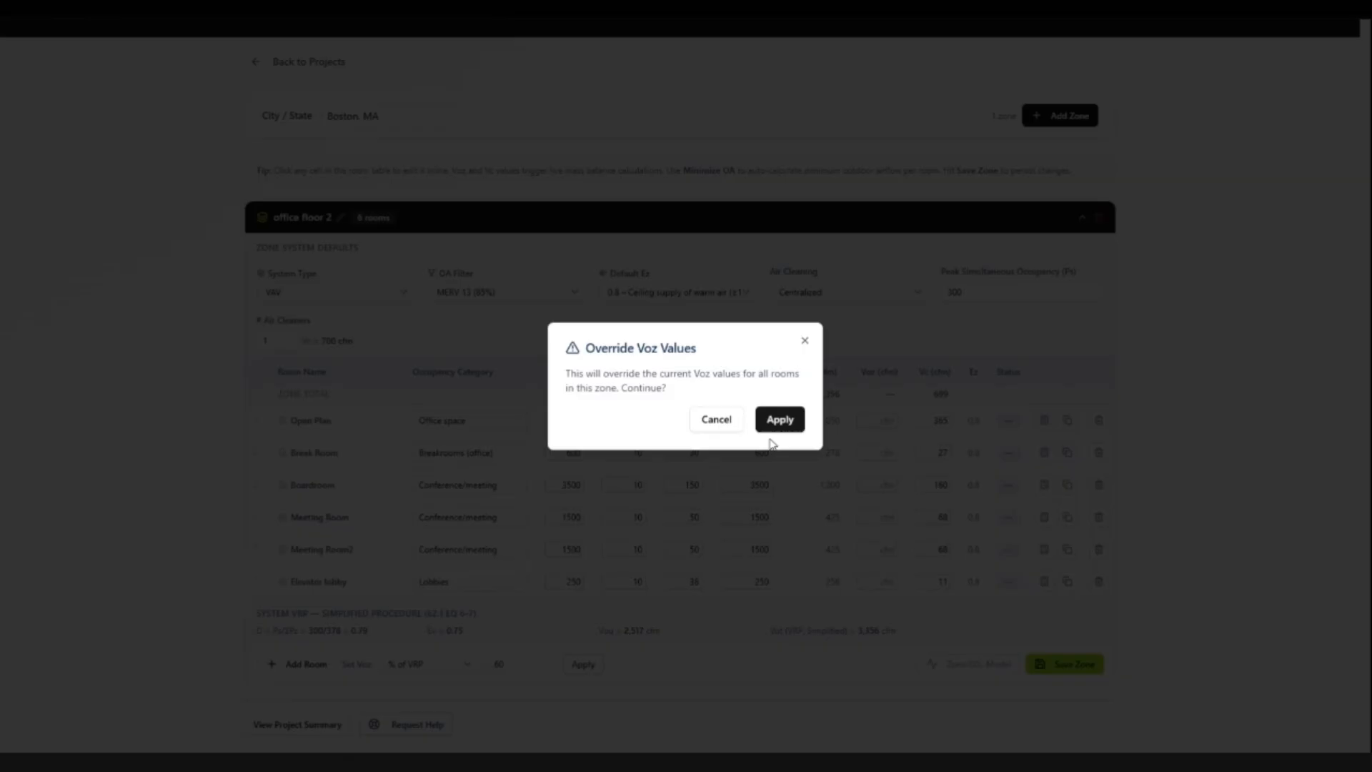
pyautogui.click(776, 426)
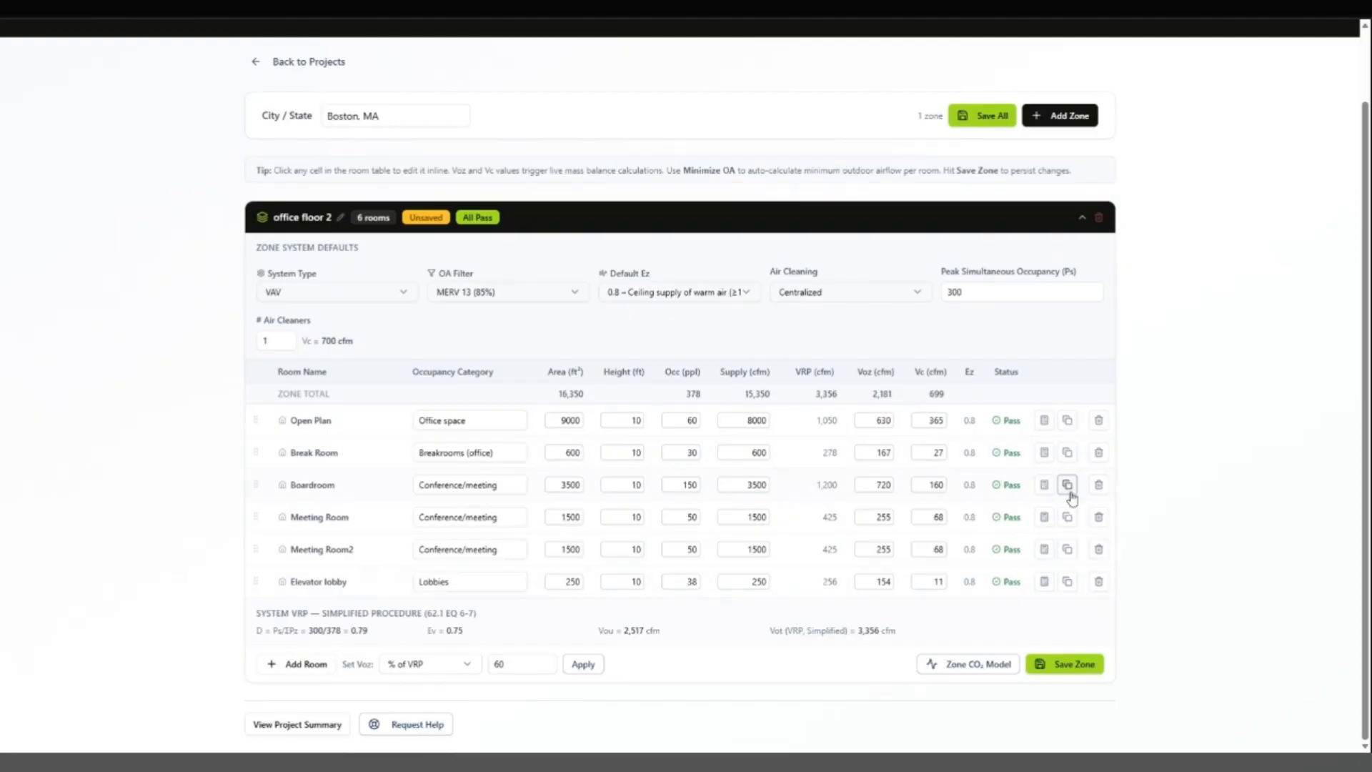
# Step: Open the Boardroom's mass balance calculator and examine its contaminant parameters
pyautogui.click(1043, 485)
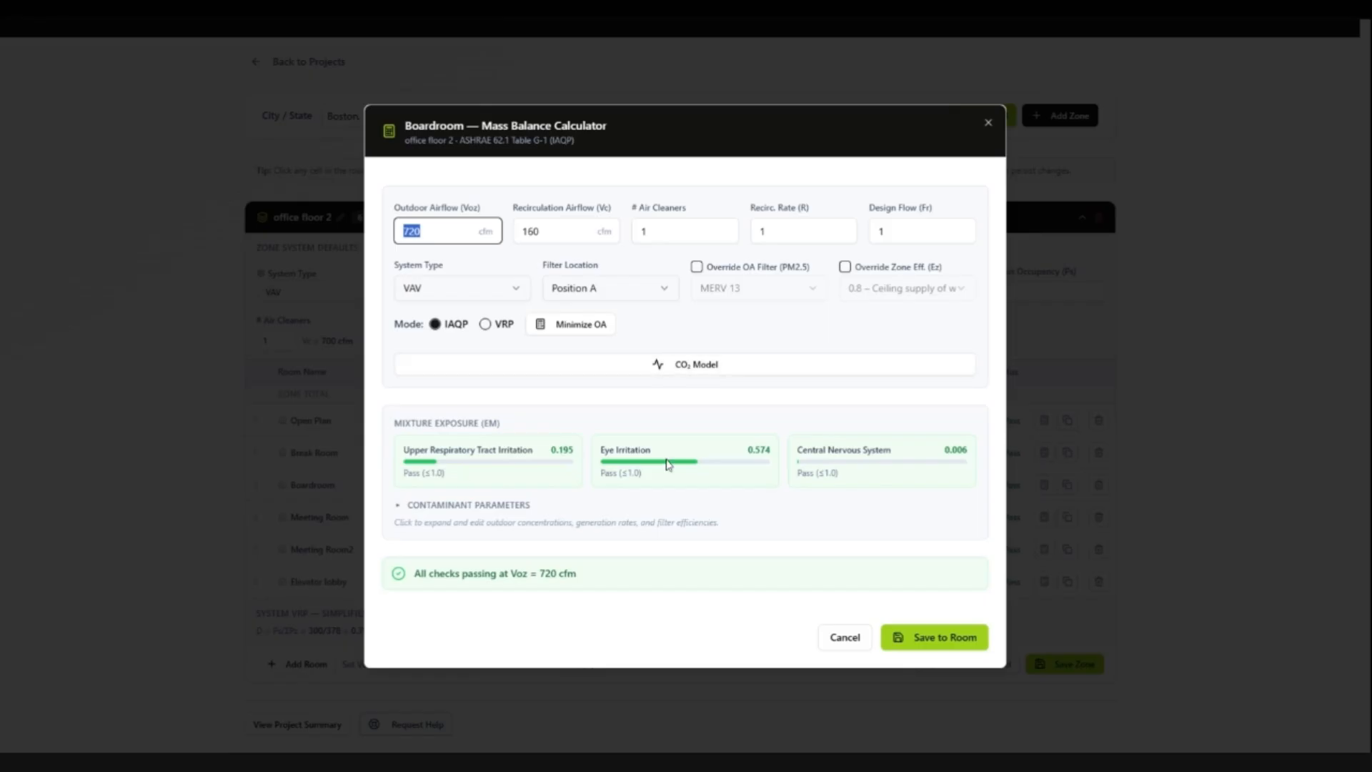
pyautogui.click(500, 520)
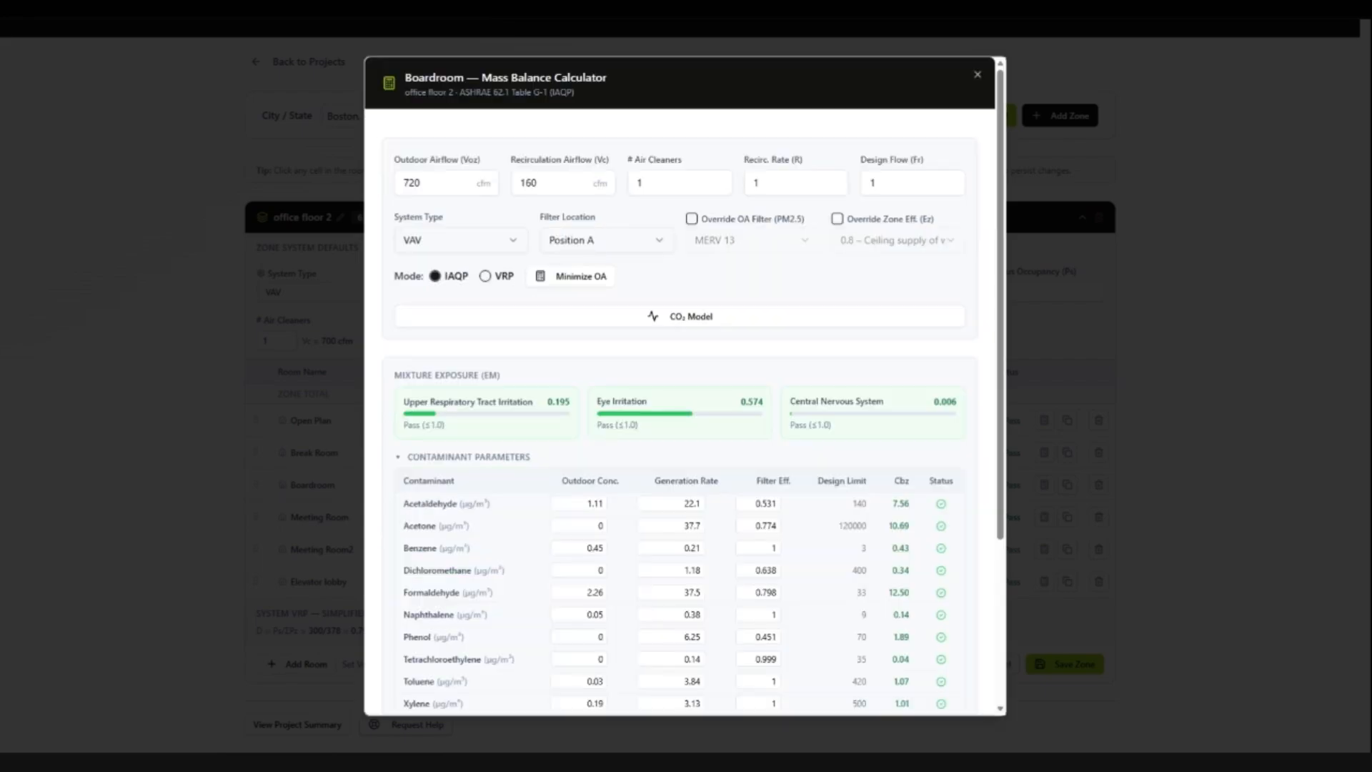
pyautogui.scroll(-3, 685, 386)
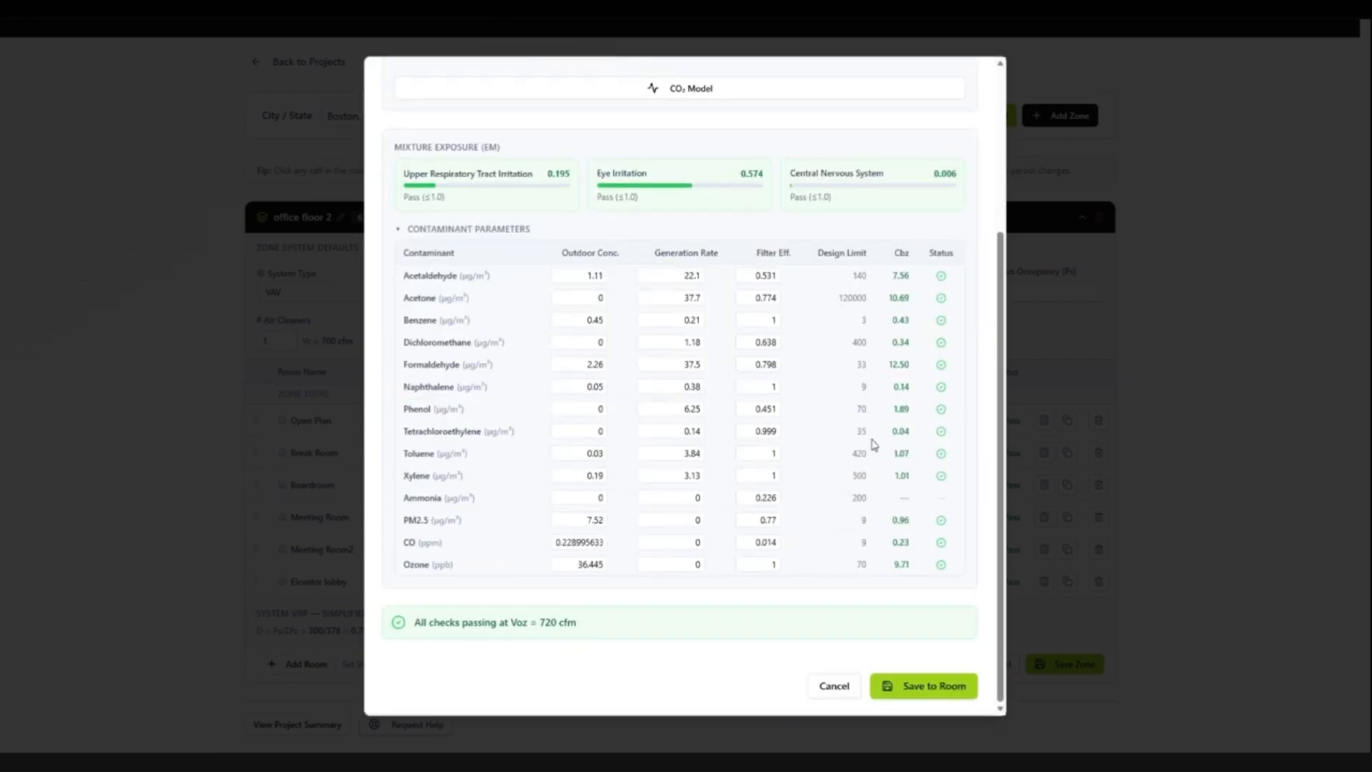
pyautogui.scroll(3, 723, 348)
# Step: In the Boardroom's CO₂ model, calculate the Voz required for a steady-state CO₂ target of 2250 ppm
pyautogui.click(722, 316)
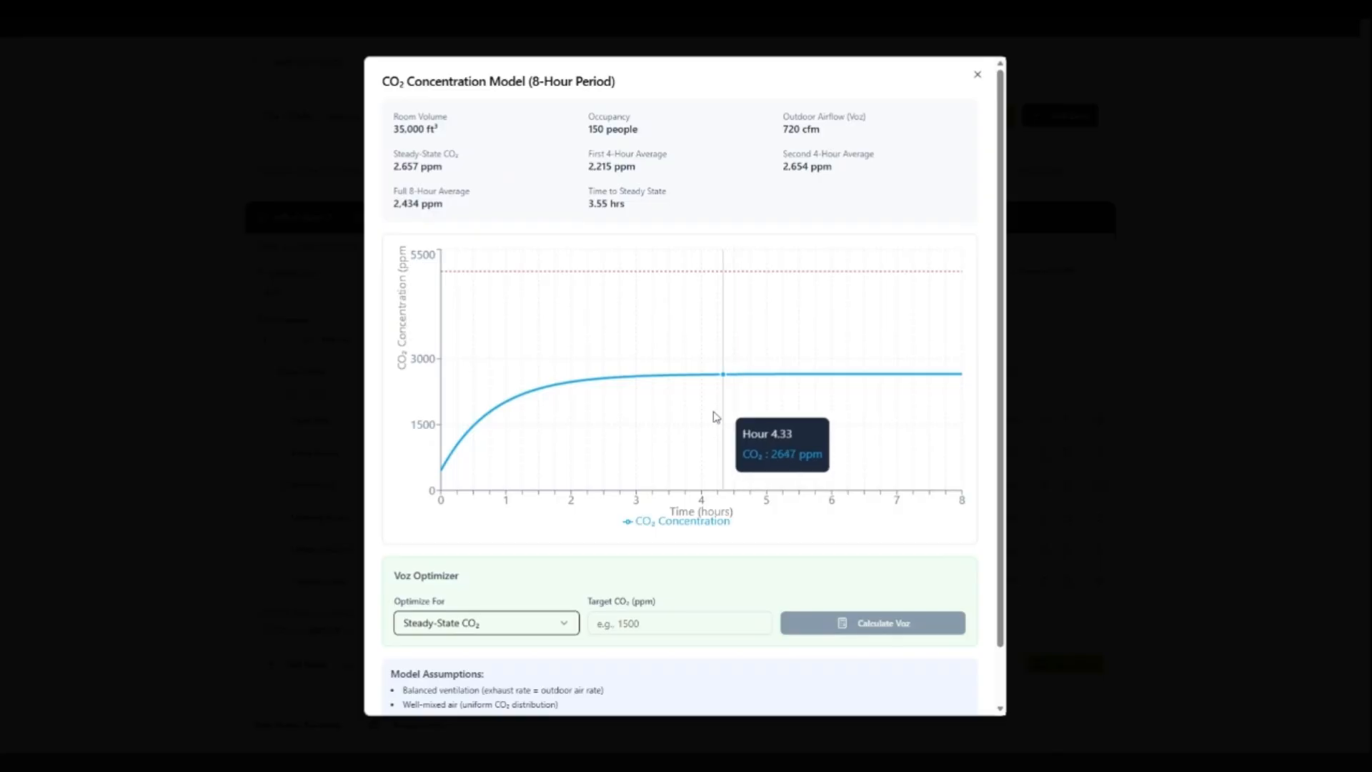
pyautogui.click(678, 623)
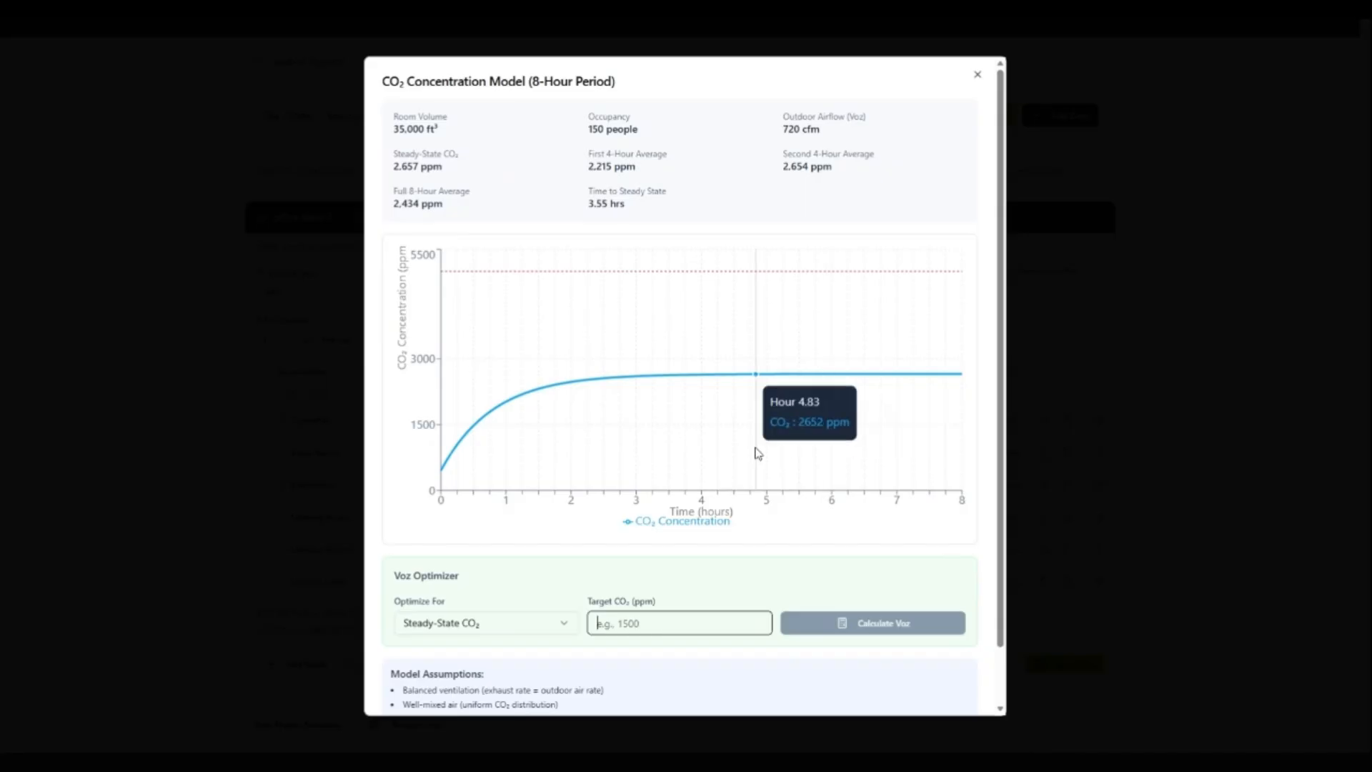
pyautogui.write('250')
pyautogui.press('BackSpace')
pyautogui.press('BackSpace')
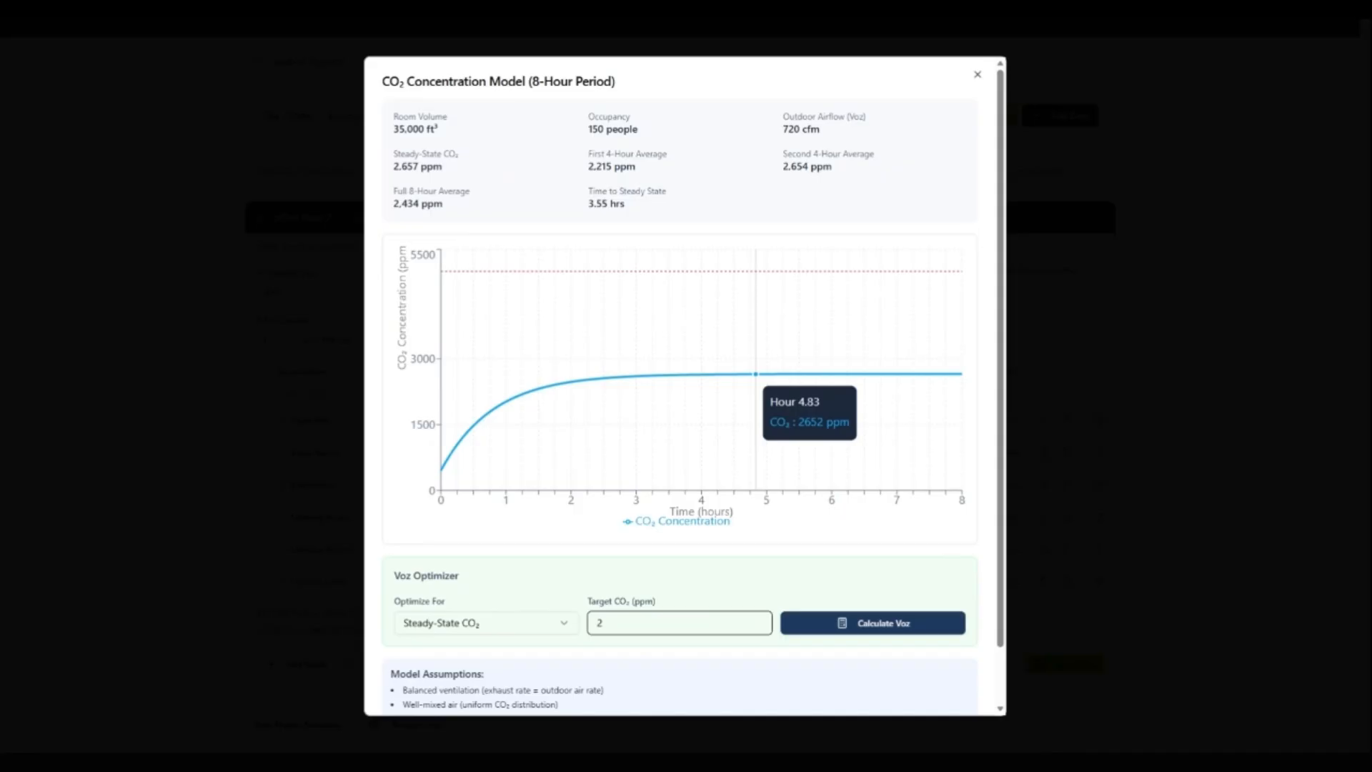
pyautogui.write('250')
pyautogui.scroll(-1, 750, 583)
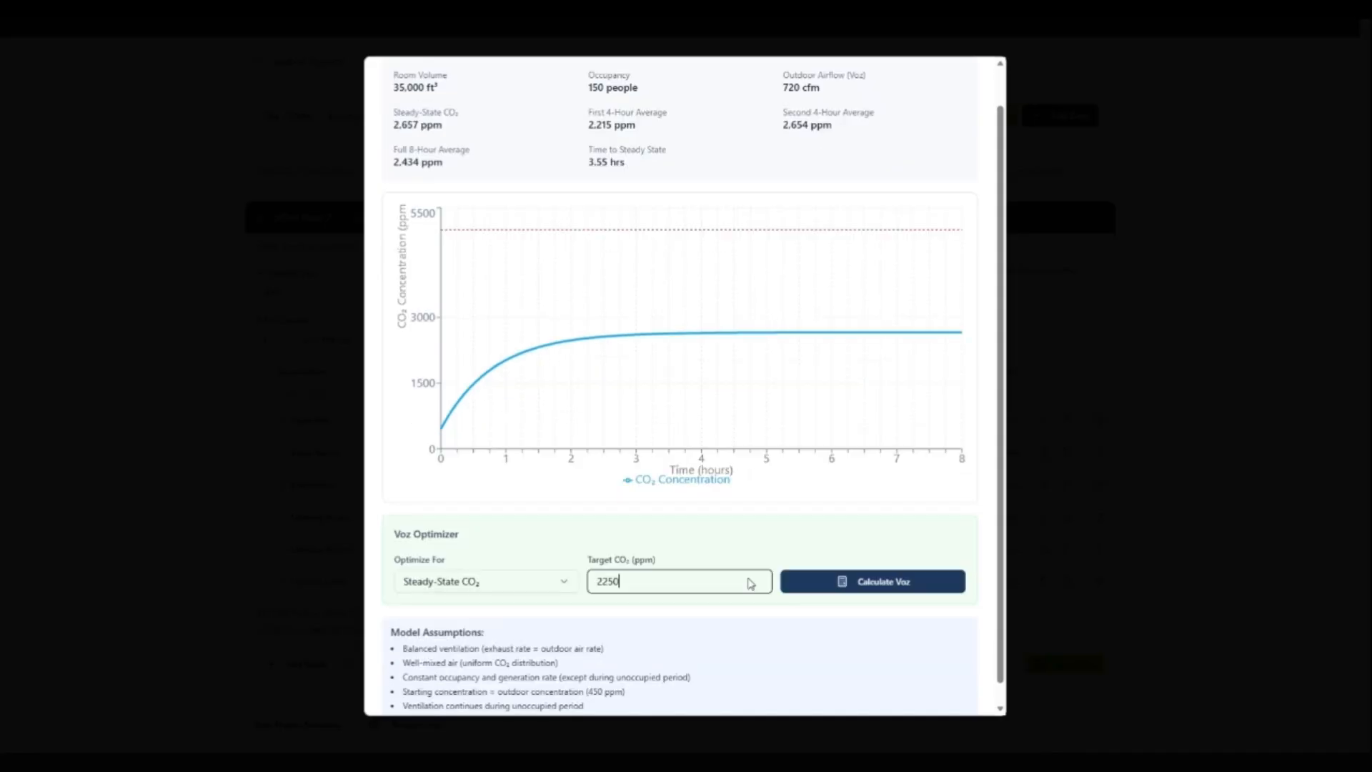
pyautogui.scroll(-1, 750, 584)
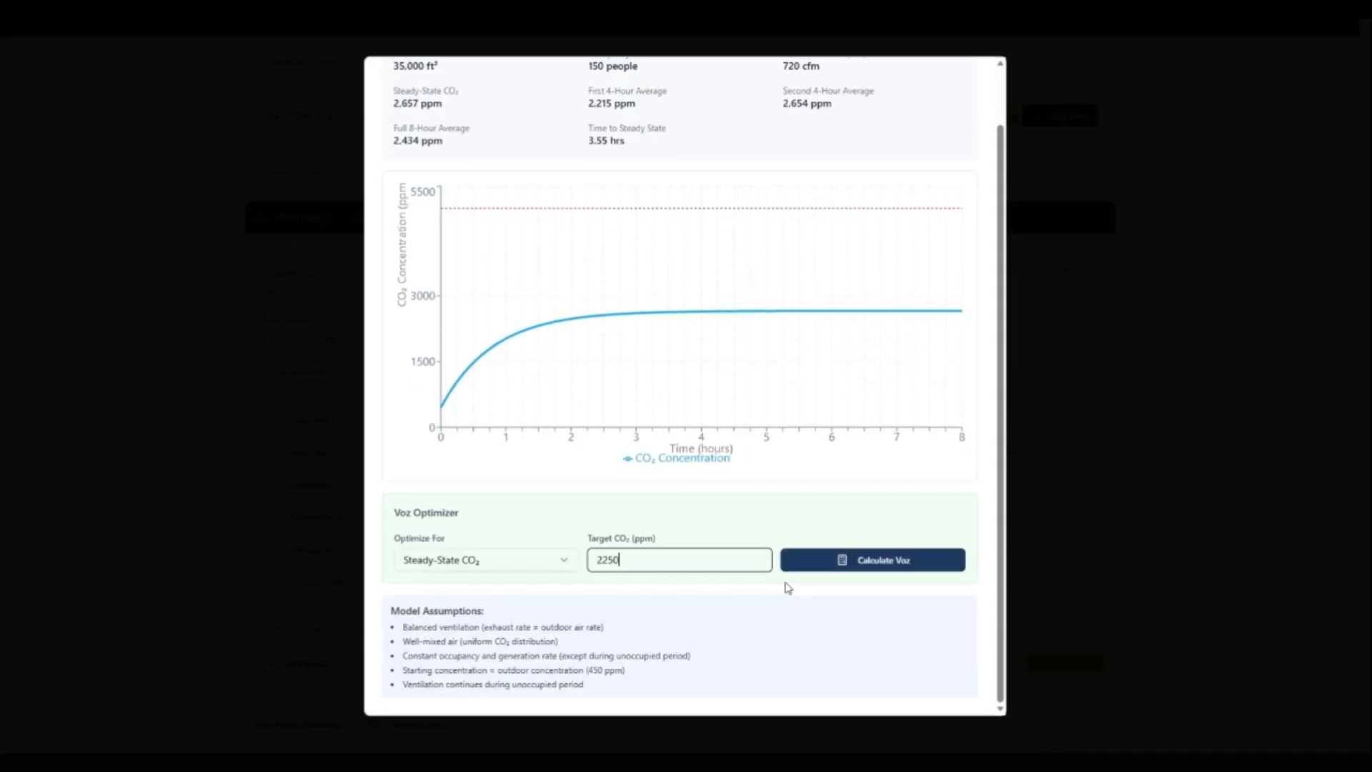
pyautogui.click(848, 561)
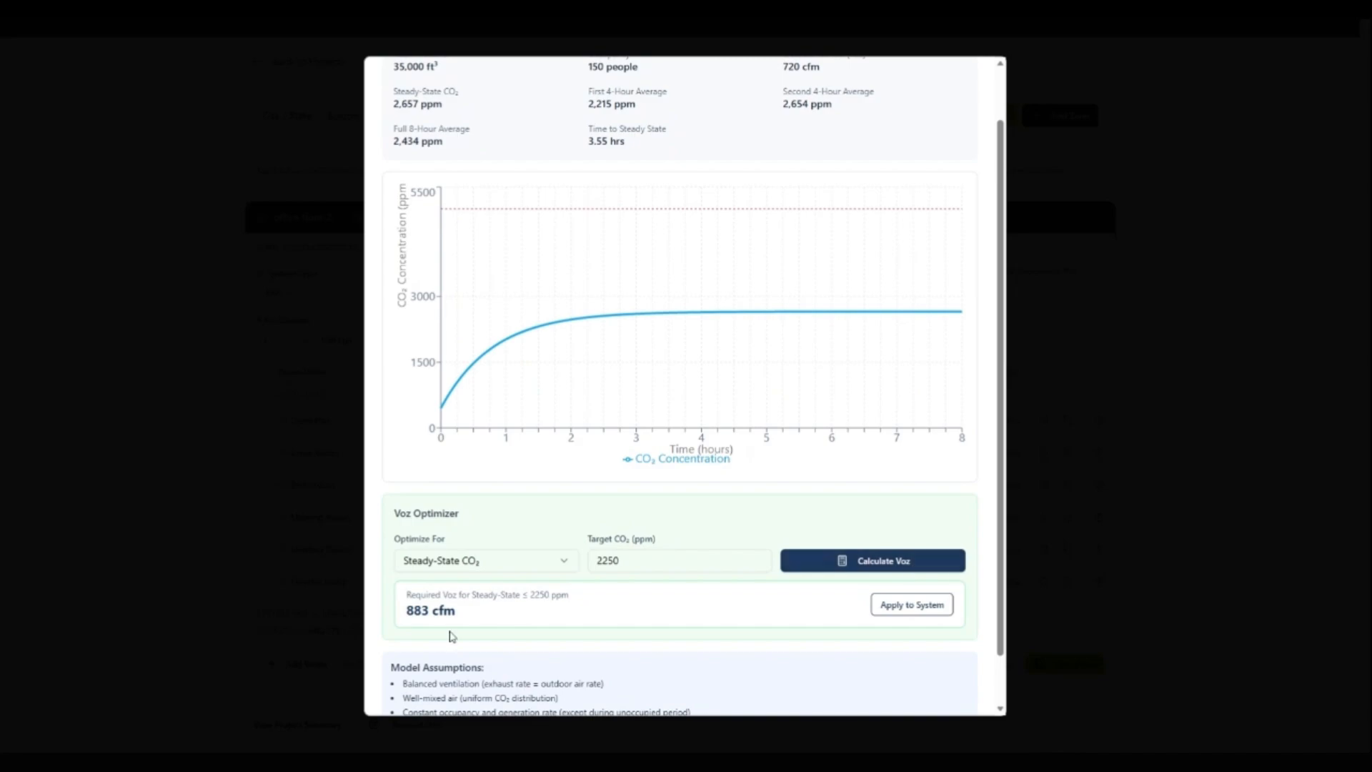
# Step: Apply the optimizer's calculated Voz to the system and review the updated CO₂ concentration model
pyautogui.scroll(1, 773, 680)
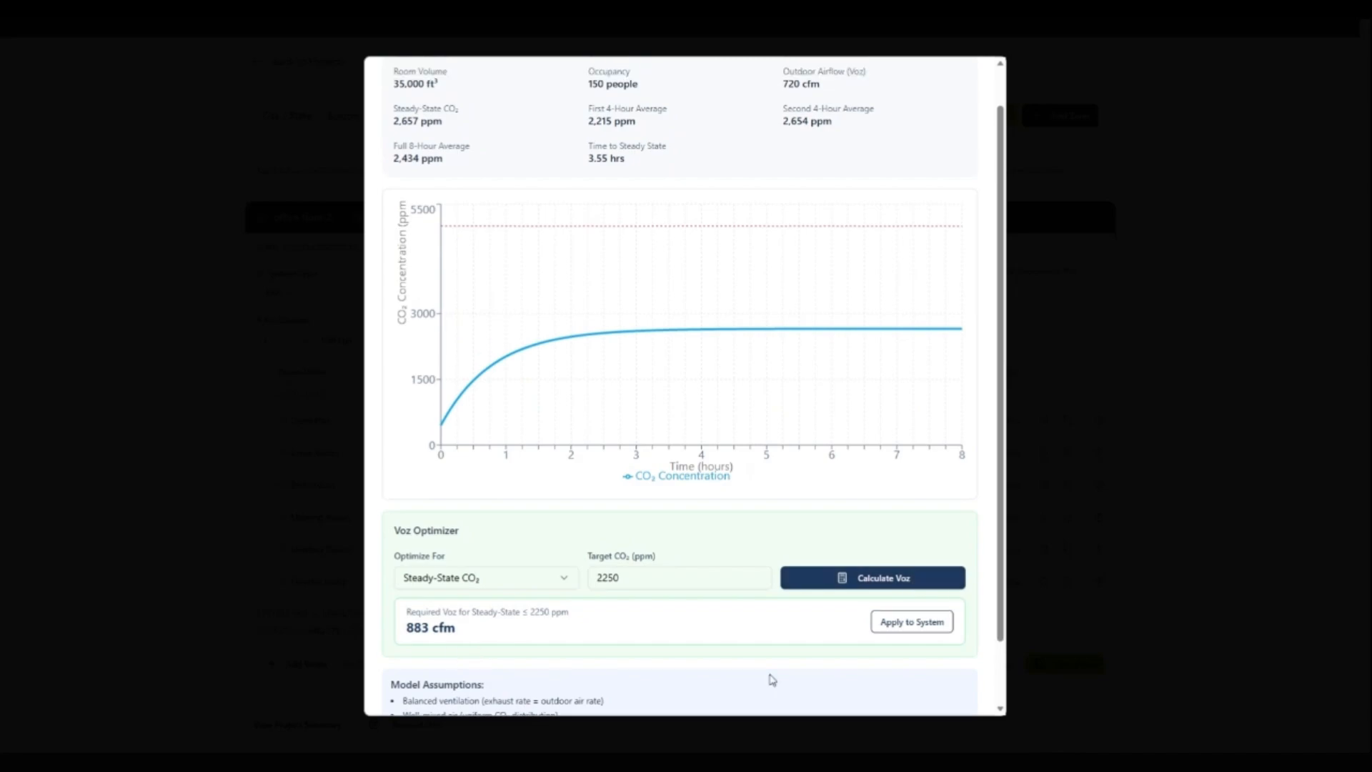
pyautogui.scroll(2, 775, 681)
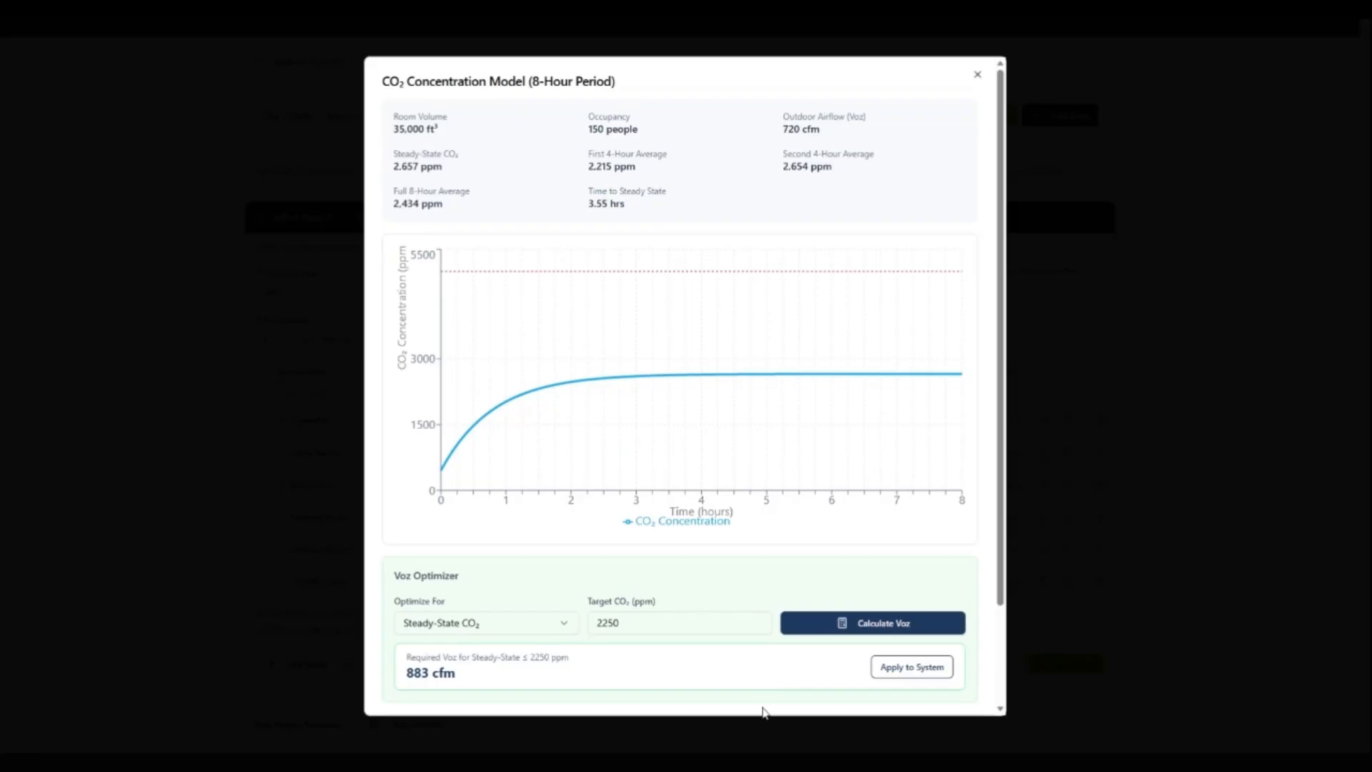
pyautogui.click(927, 676)
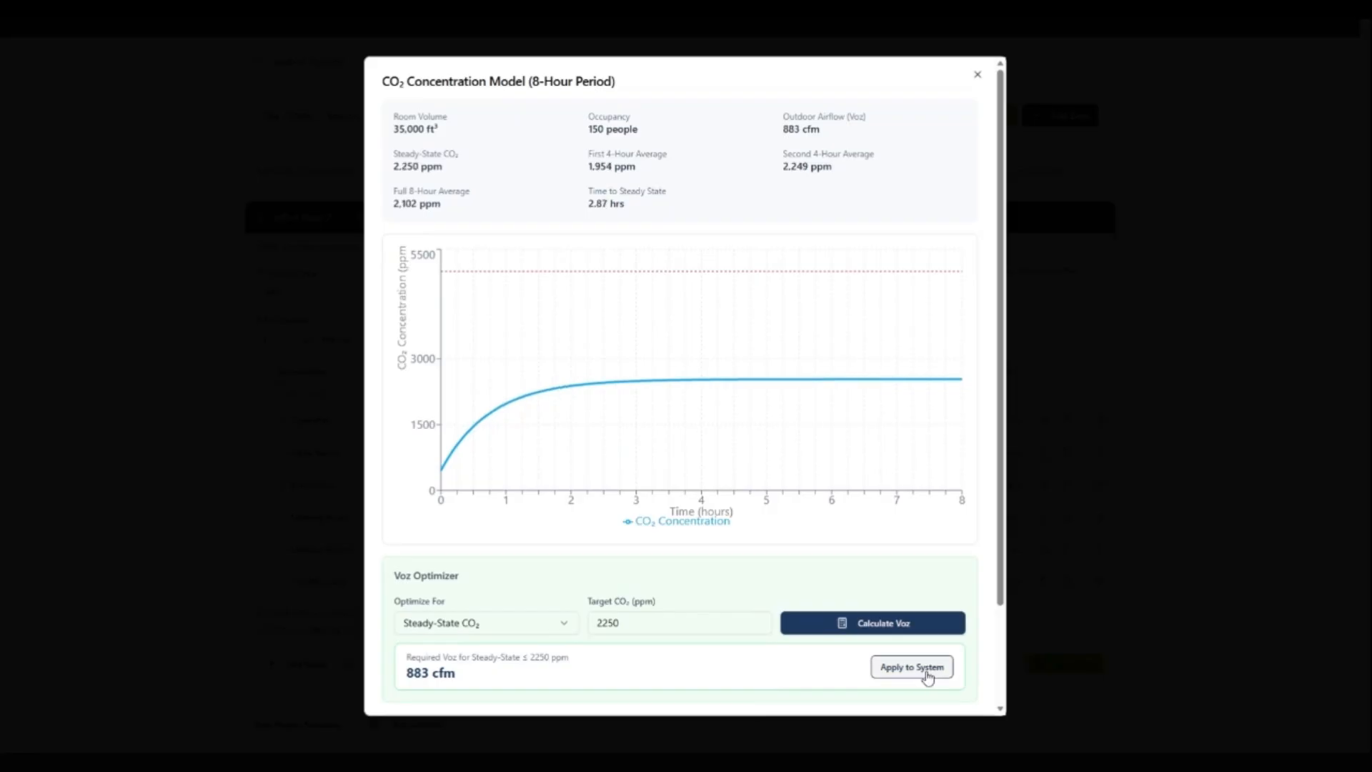
pyautogui.scroll(-1, 829, 590)
pyautogui.scroll(-2, 829, 590)
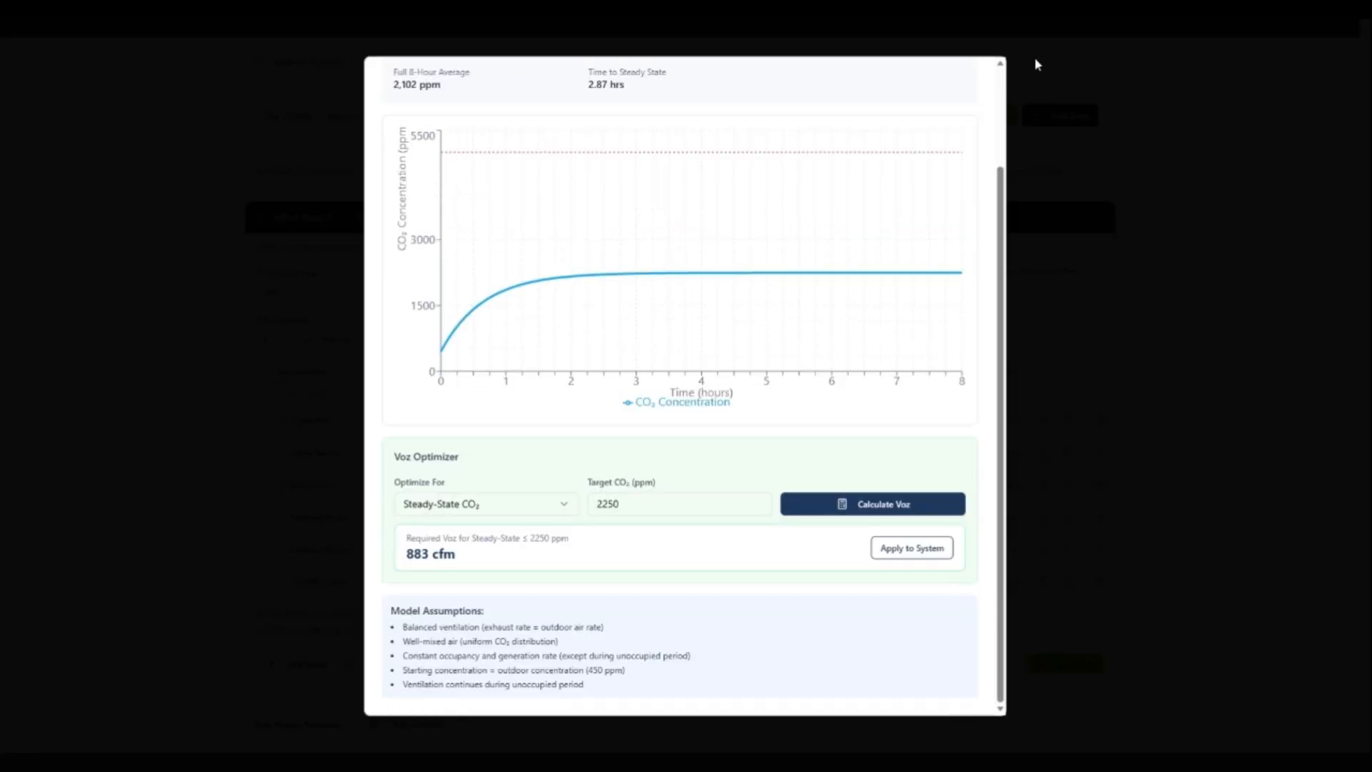
# Step: Close the CO₂ concentration model and save the mass balance calculator's values to the Boardroom
pyautogui.scroll(3, 959, 115)
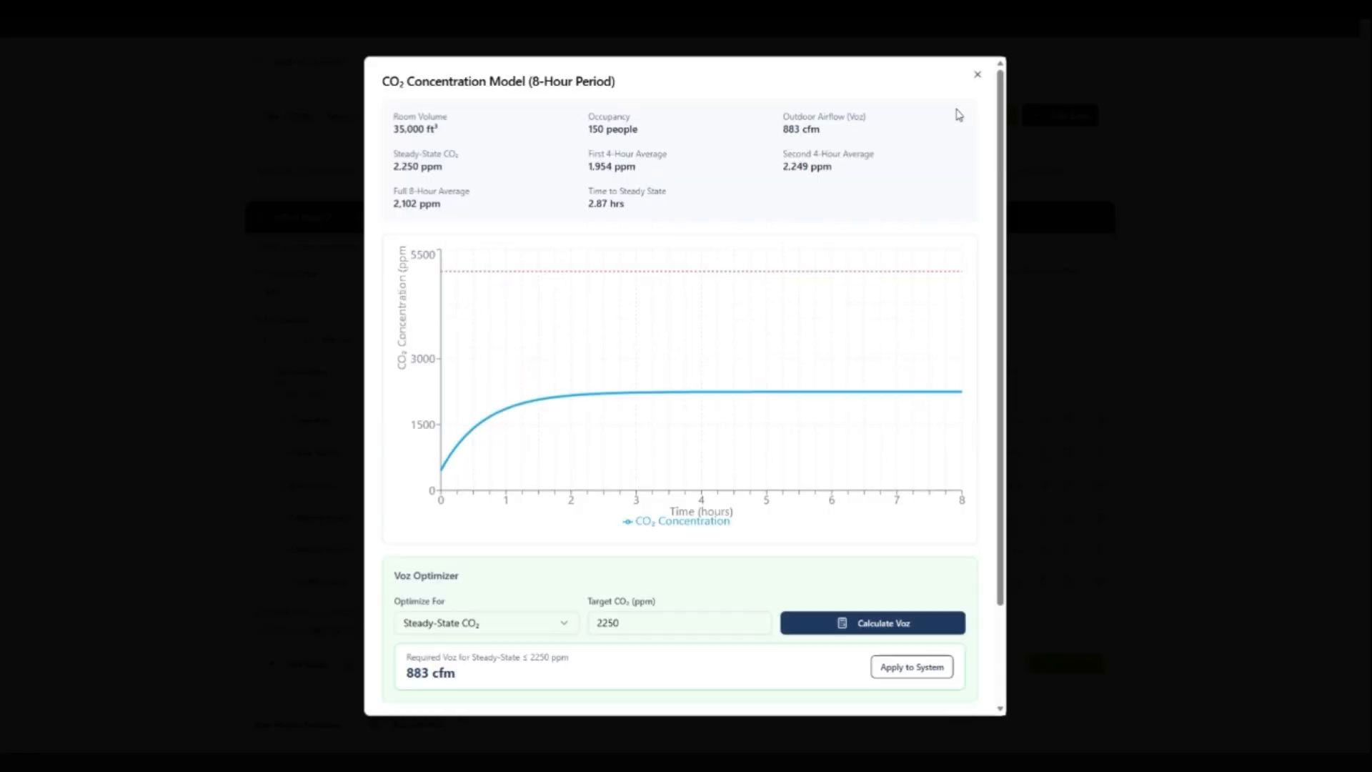
pyautogui.click(977, 76)
pyautogui.scroll(-1, 943, 692)
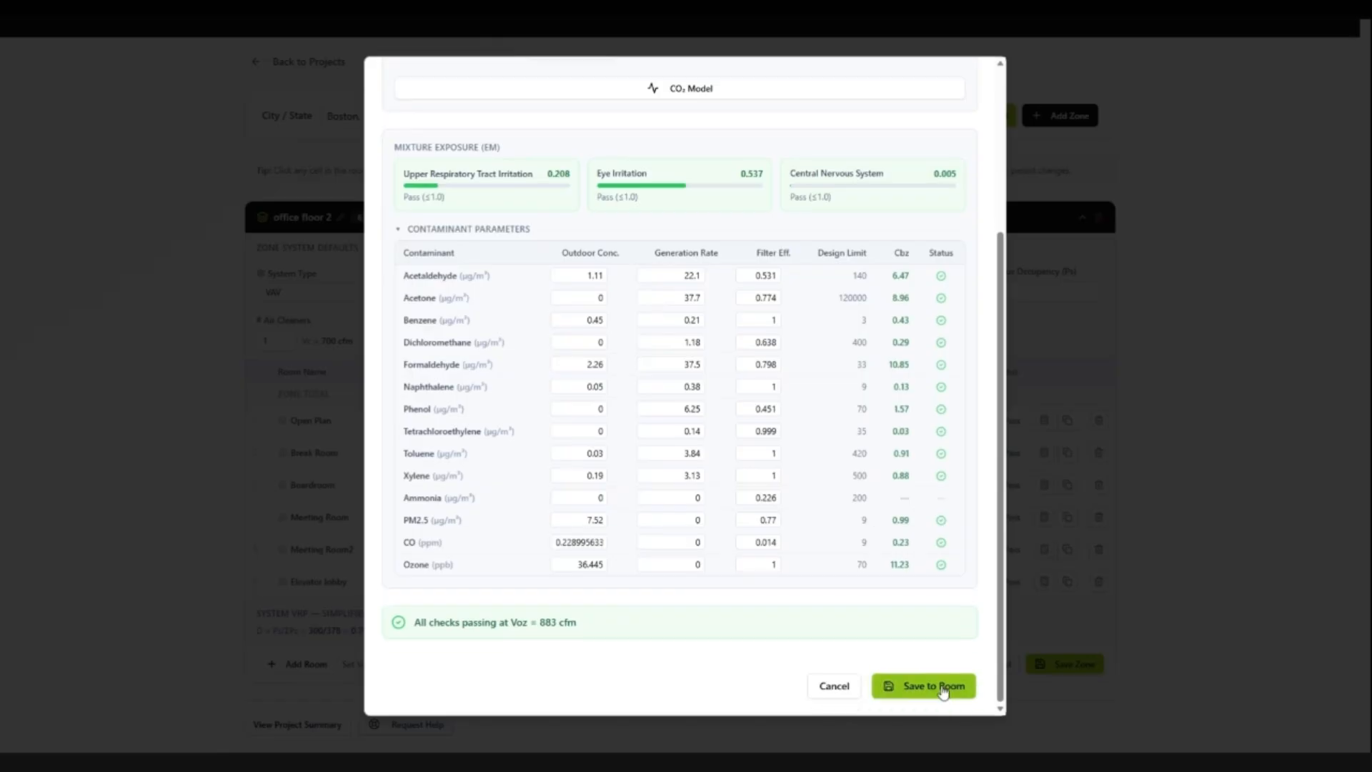
pyautogui.click(942, 689)
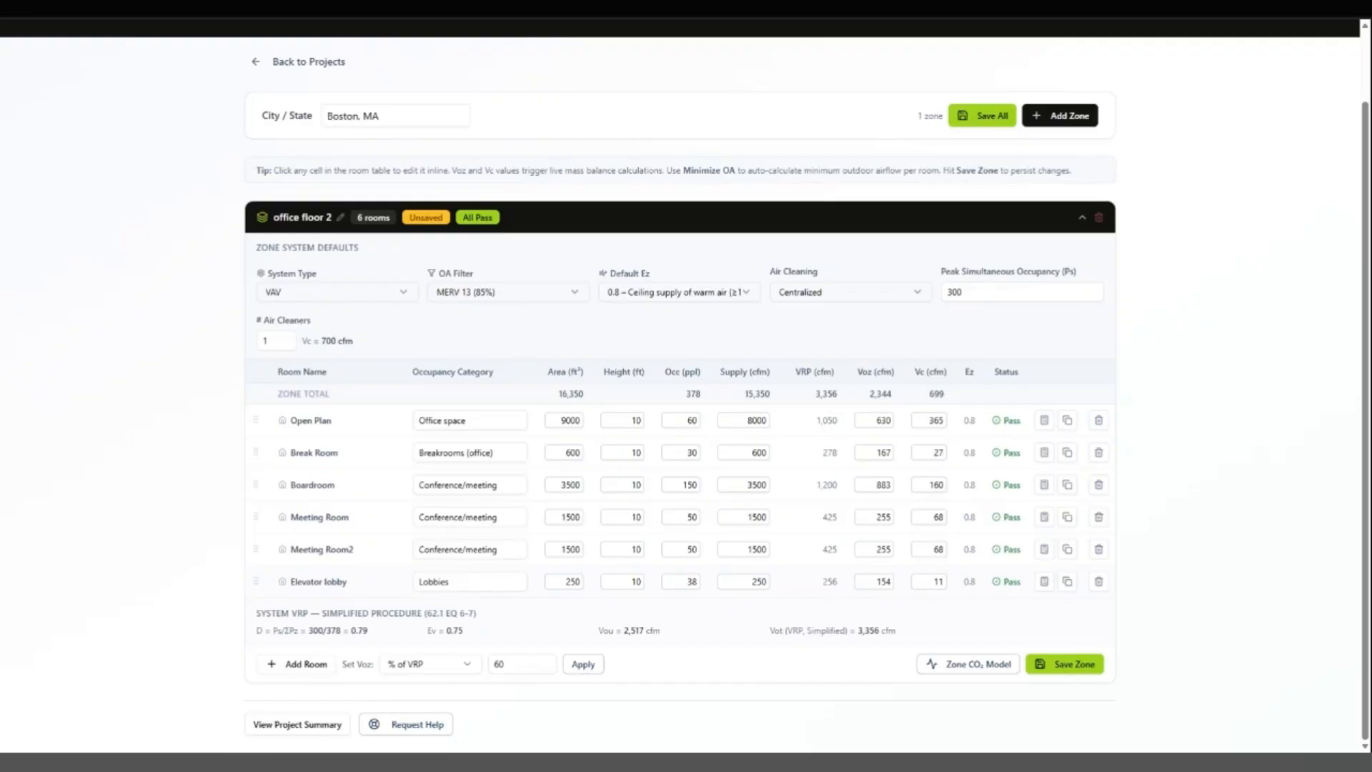
# Step: Set the Elevator lobby's outdoor airflow (Voz) to 75 cfm and save the office floor 2 zone
pyautogui.click(880, 581)
pyautogui.write('75')
pyautogui.press('Tab')
pyautogui.click(885, 587)
pyautogui.press('Tab')
pyautogui.click(1061, 667)
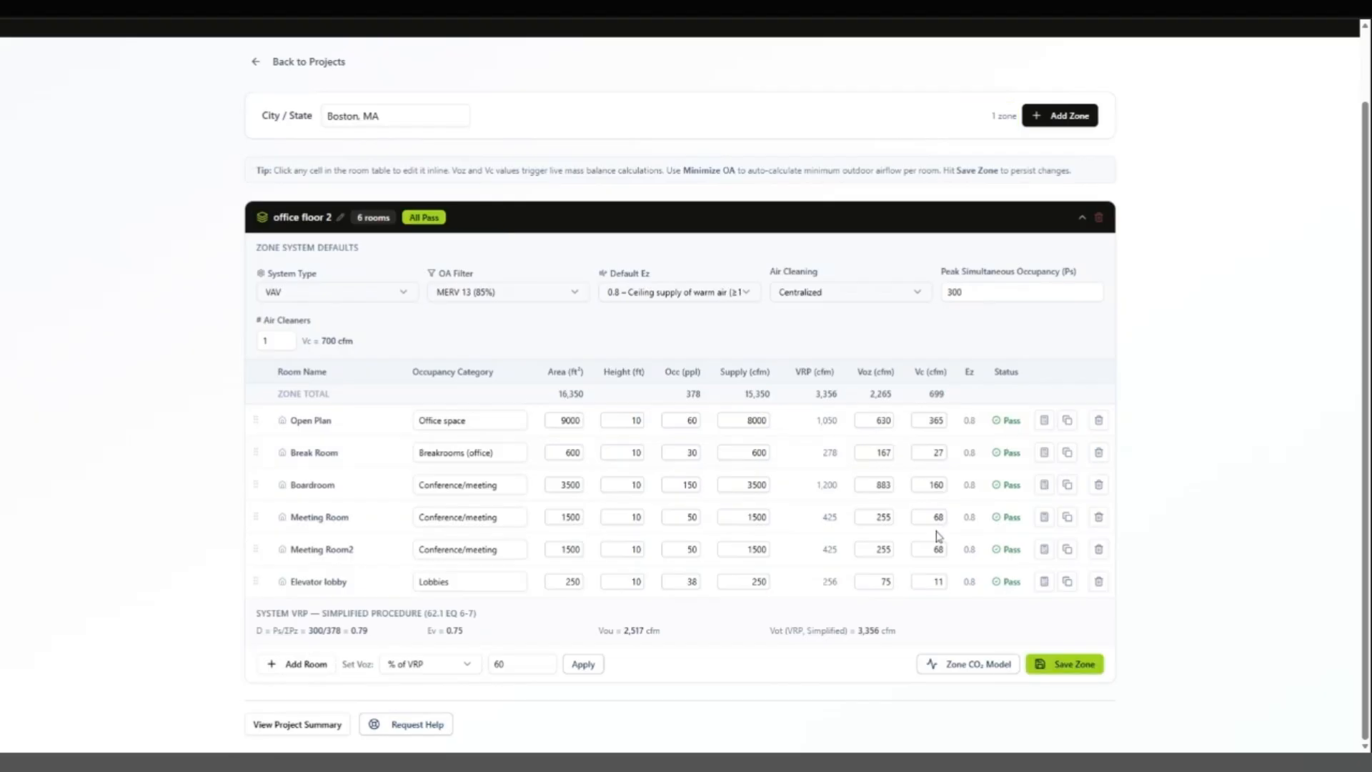
# Step: In the project summary's equipment schedule, assign the smartIAQ Centralized Side Stream IAQP UNV High Eff. Filter BACnet MS/TP SKU to Unit 1 and save
pyautogui.click(307, 726)
pyautogui.scroll(-1, 1141, 478)
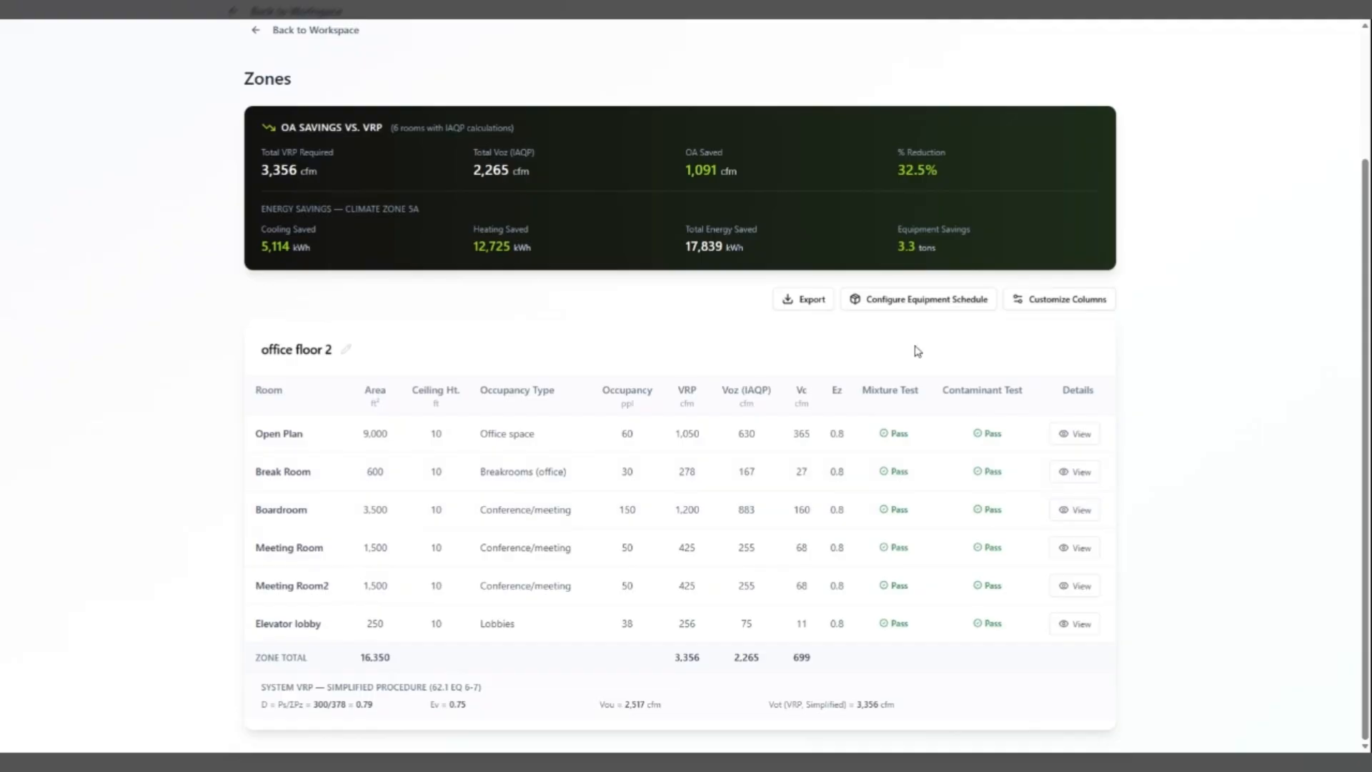
pyautogui.click(938, 312)
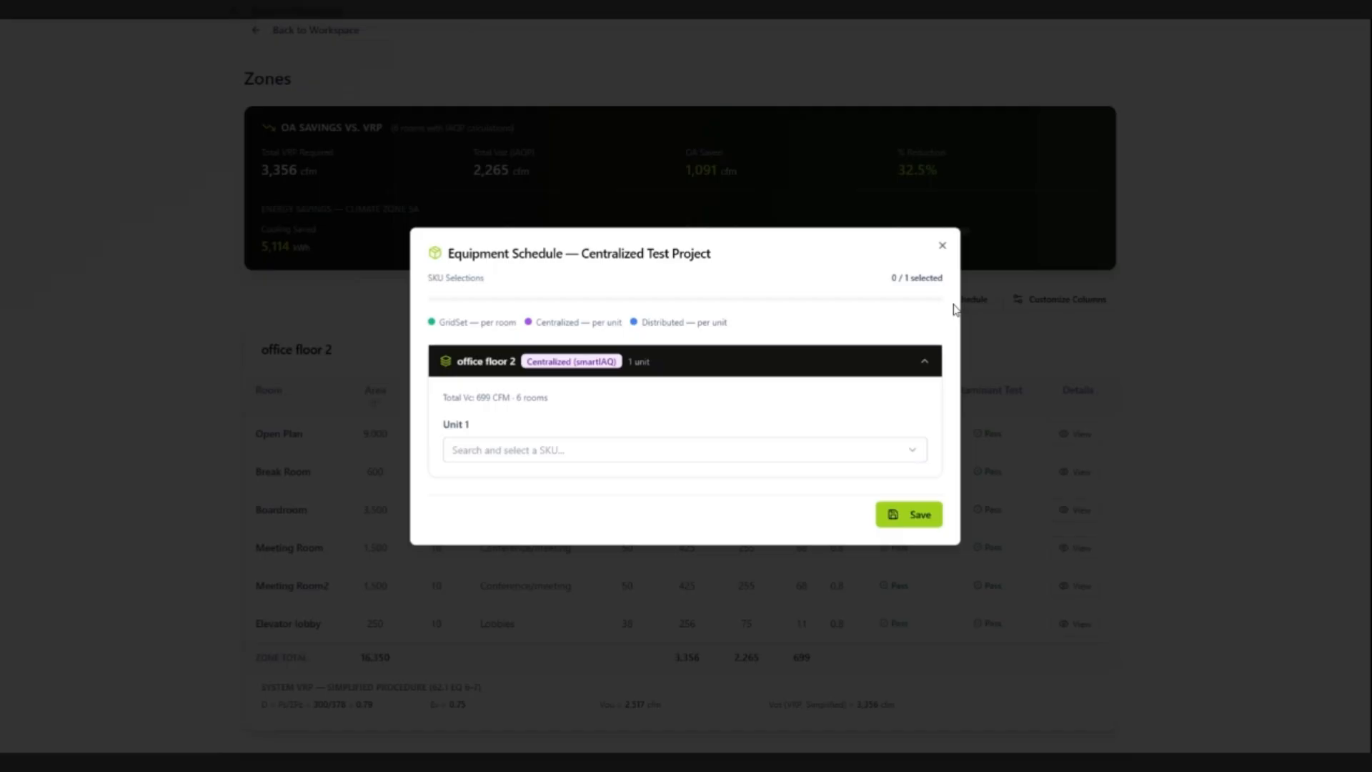
pyautogui.click(632, 451)
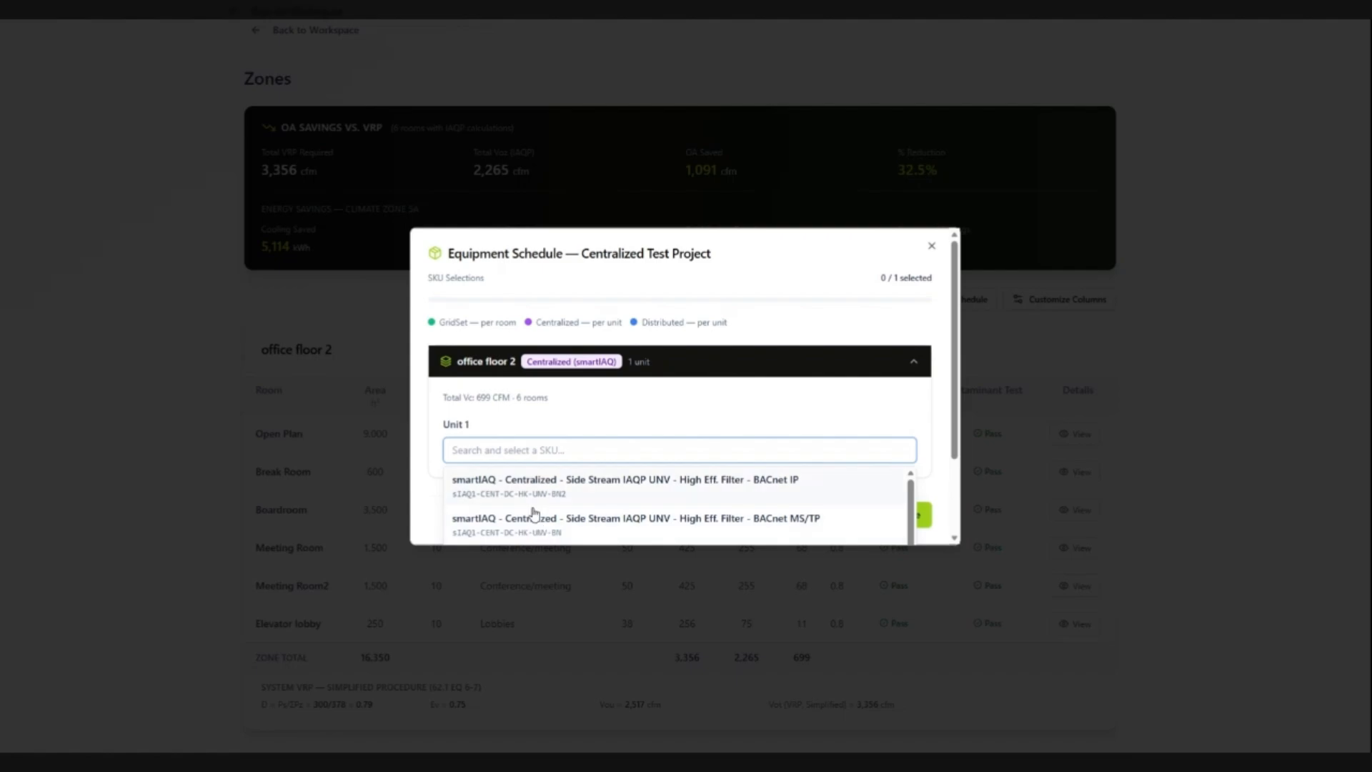
pyautogui.click(533, 513)
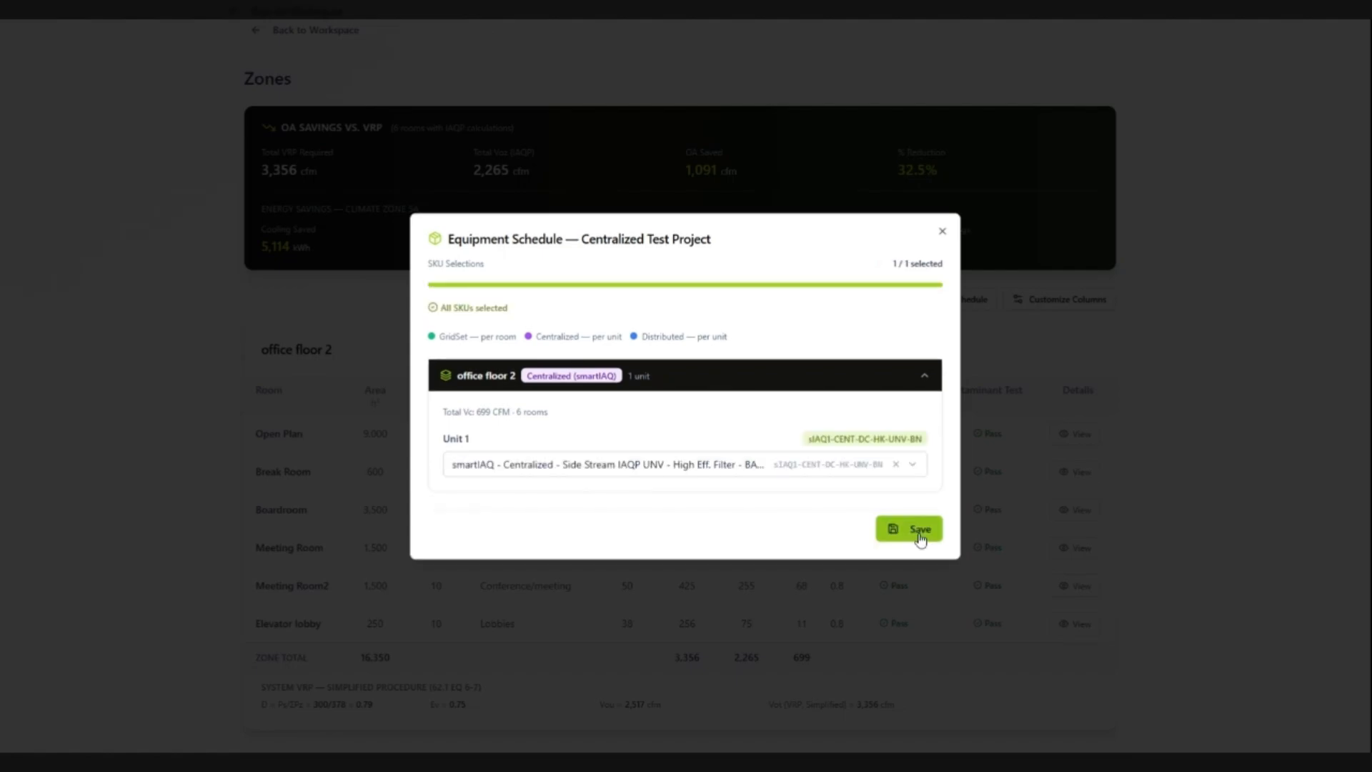
pyautogui.click(920, 530)
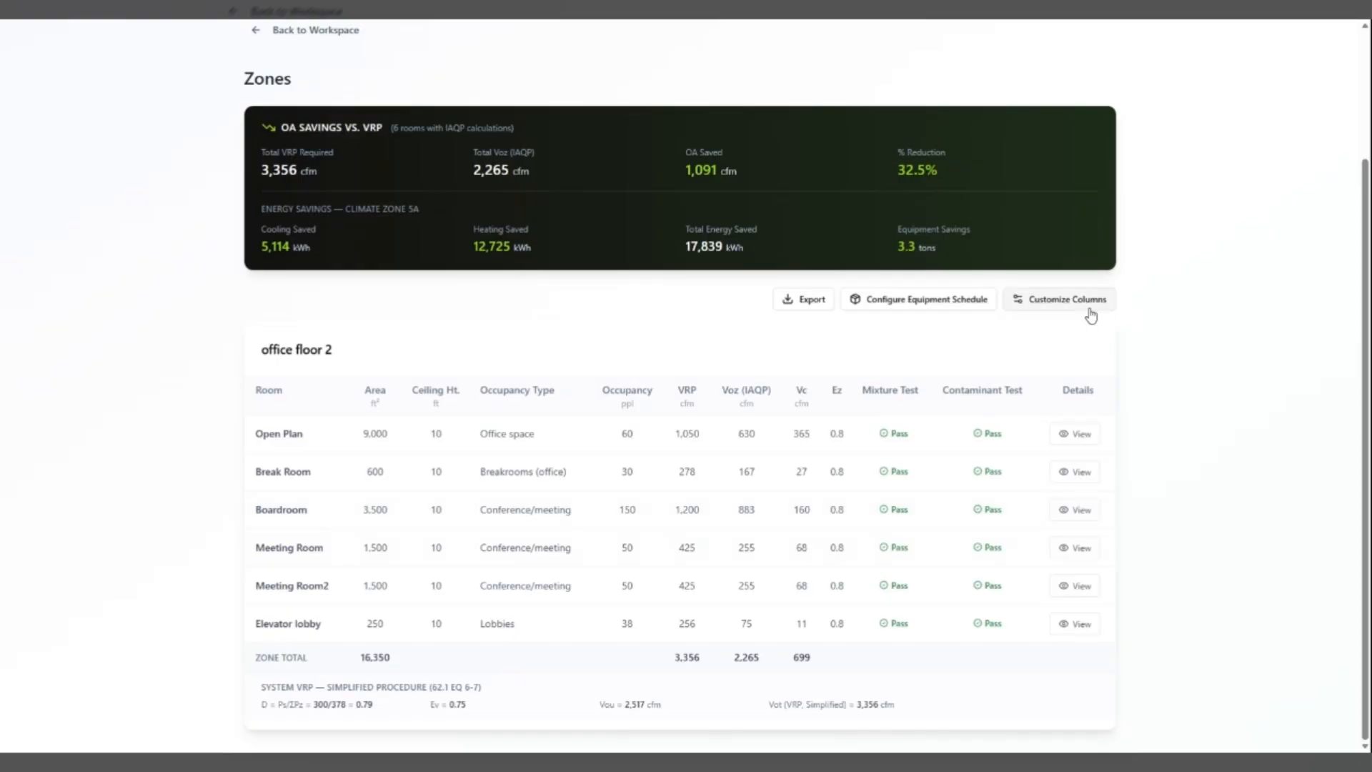
# Step: Examine the column visibility options for the project summary's zone table and close them without changes
pyautogui.click(1046, 304)
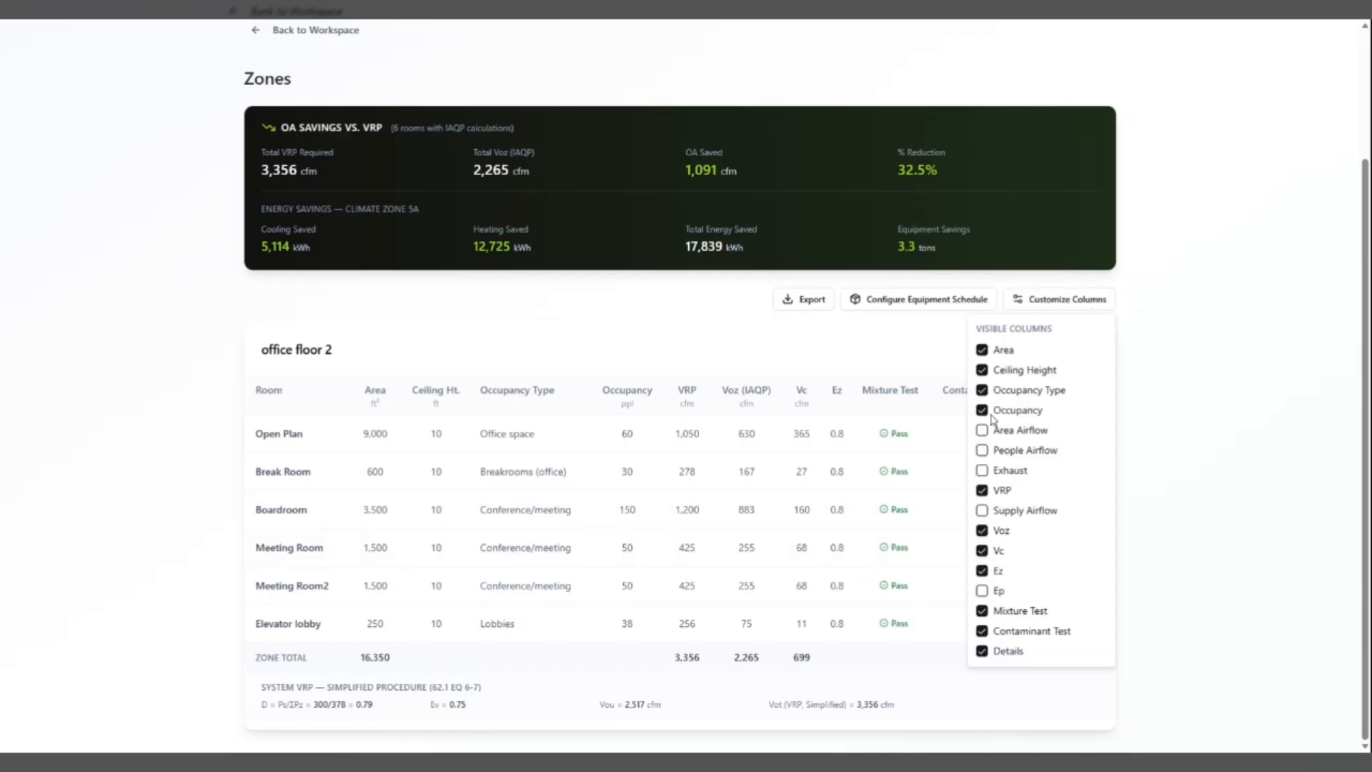
pyautogui.click(1193, 431)
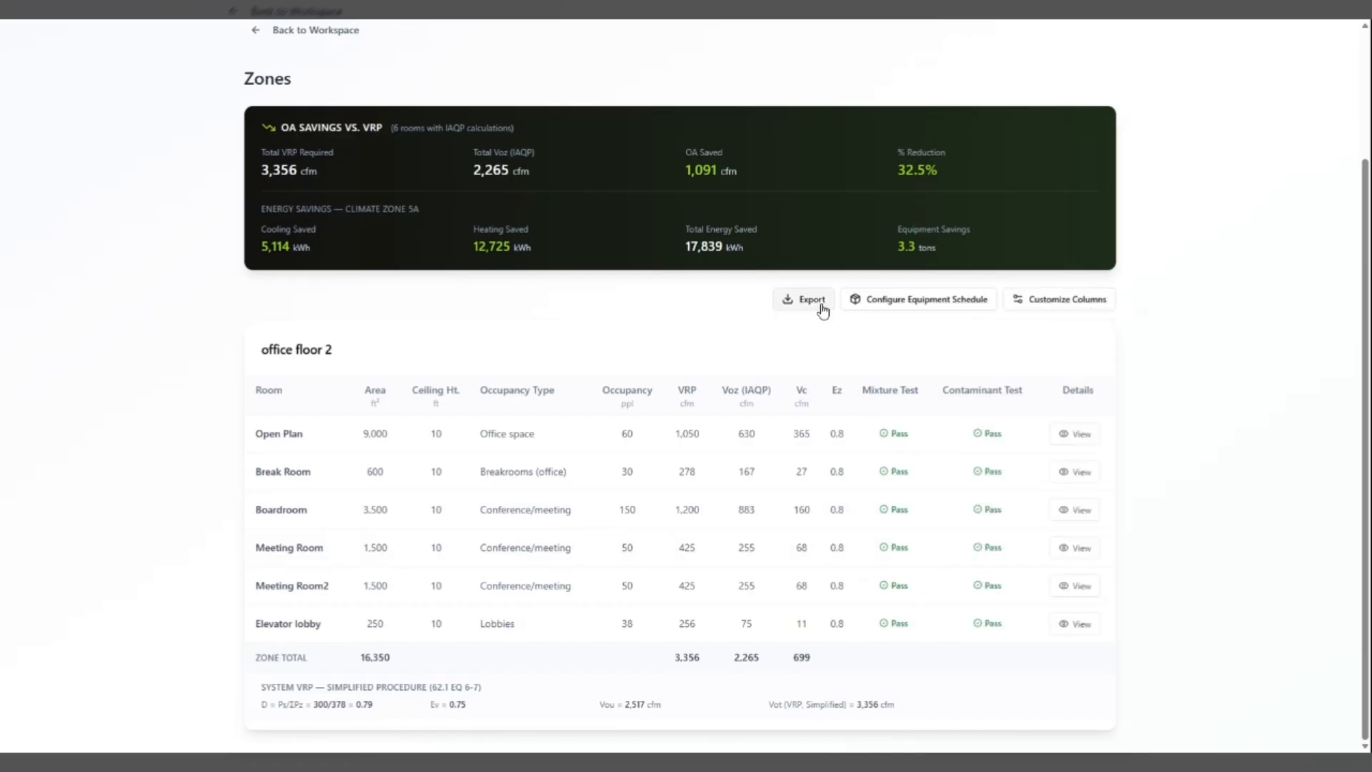